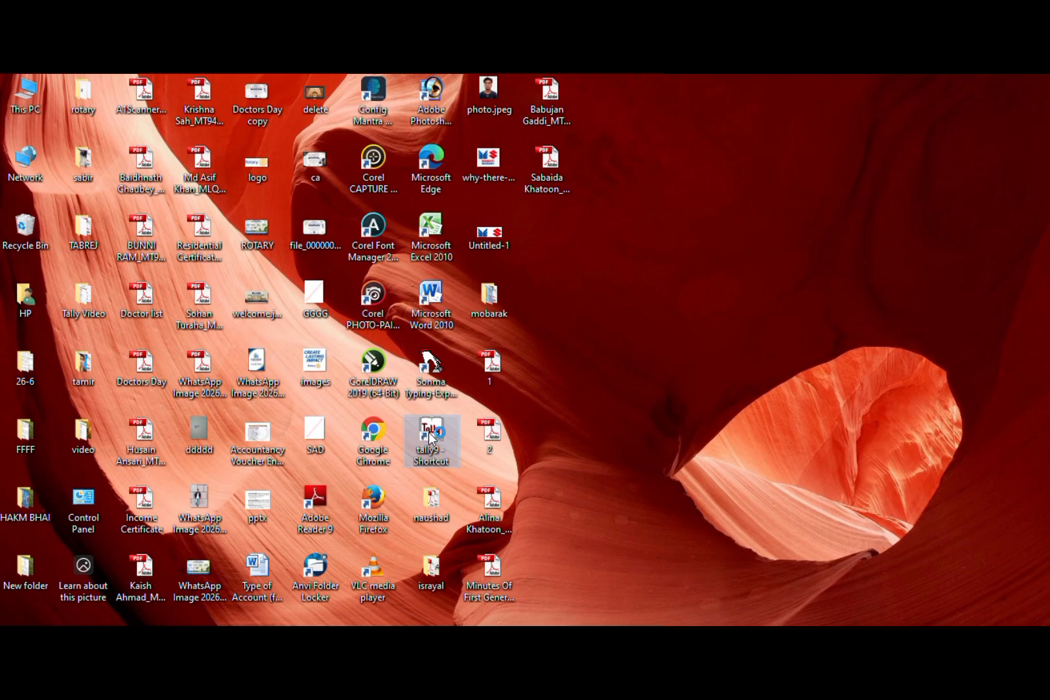
Step: Start Tally 9 and load the company Hs Computer Classes
double_click(428, 438)
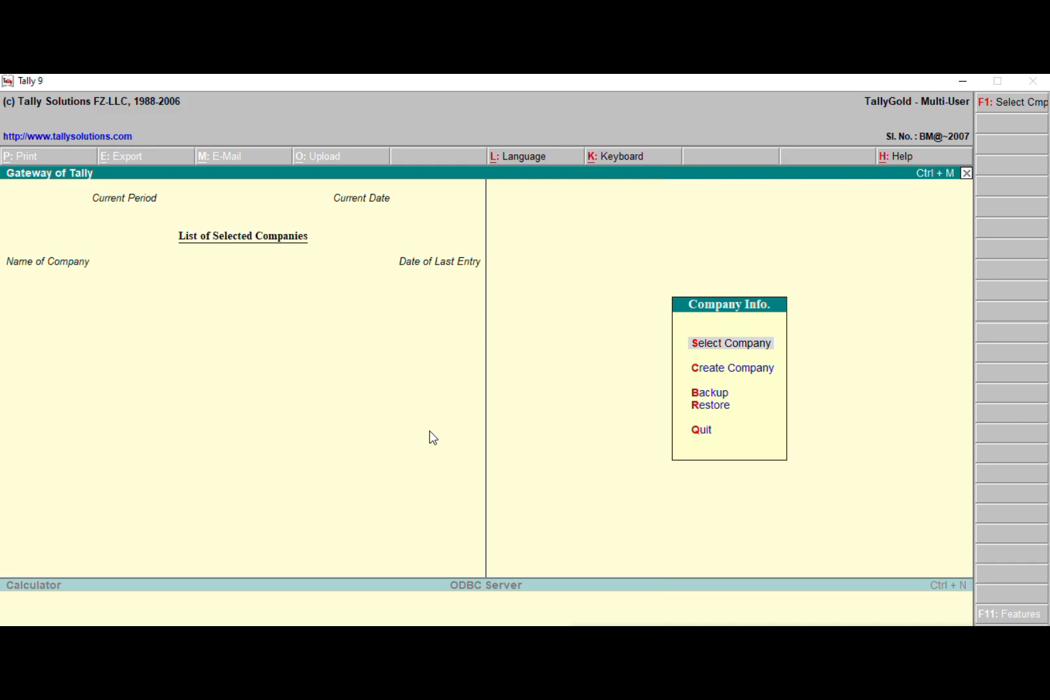
left_click(736, 345)
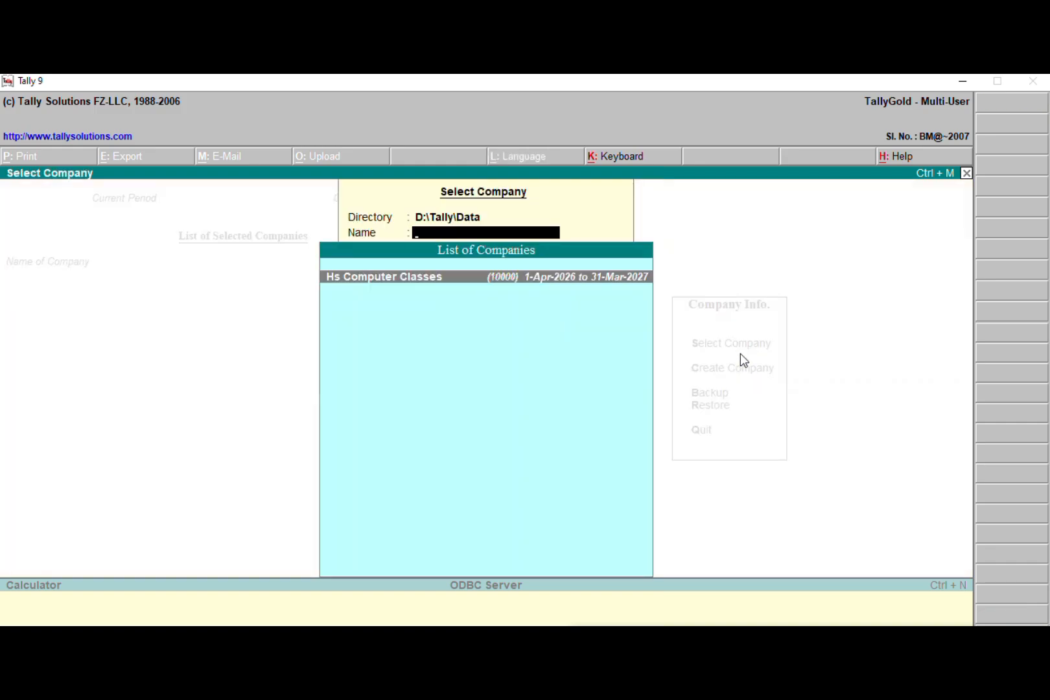
key("Return")
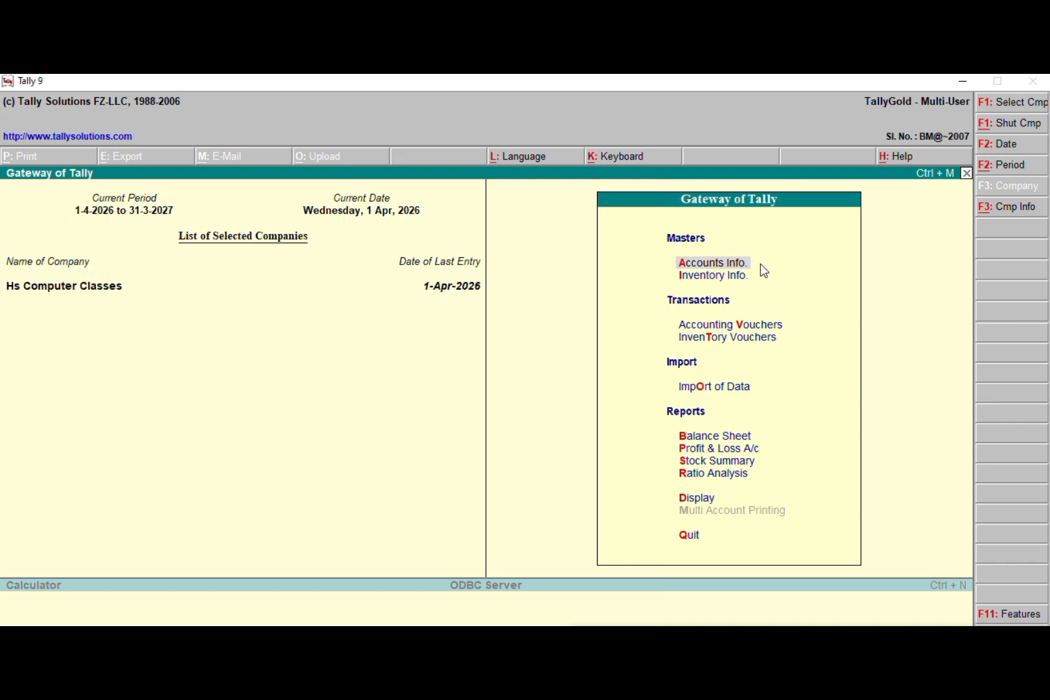
Step: Open accounting voucher entry and set single entry mode for payment, receipt and contra vouchers to No in the voucher configuration
left_click(737, 325)
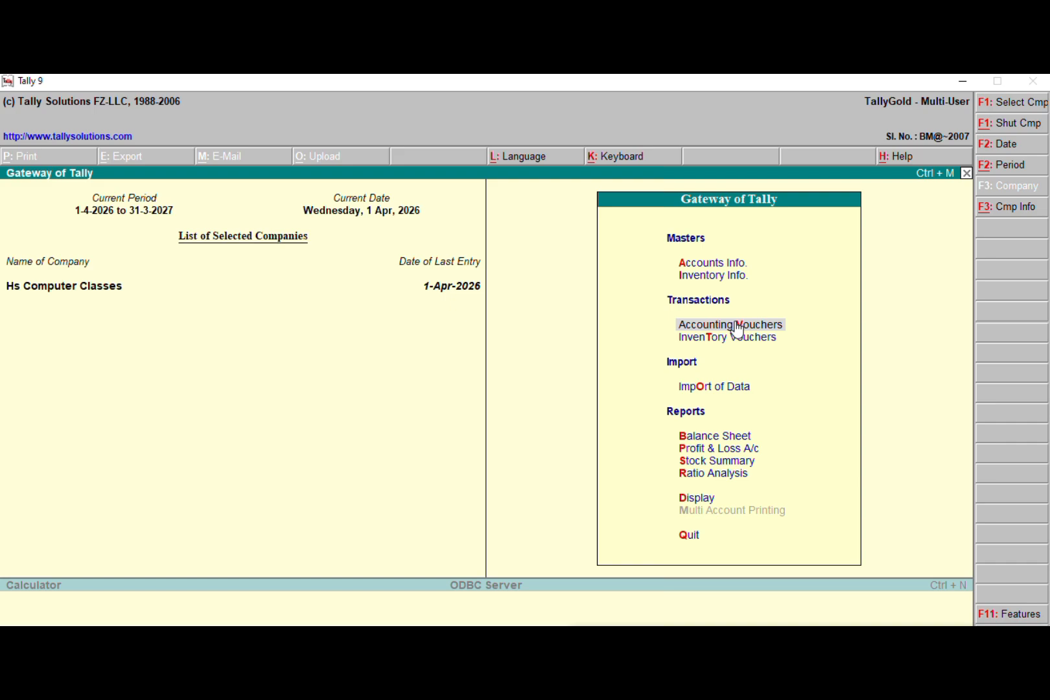
left_click(738, 326)
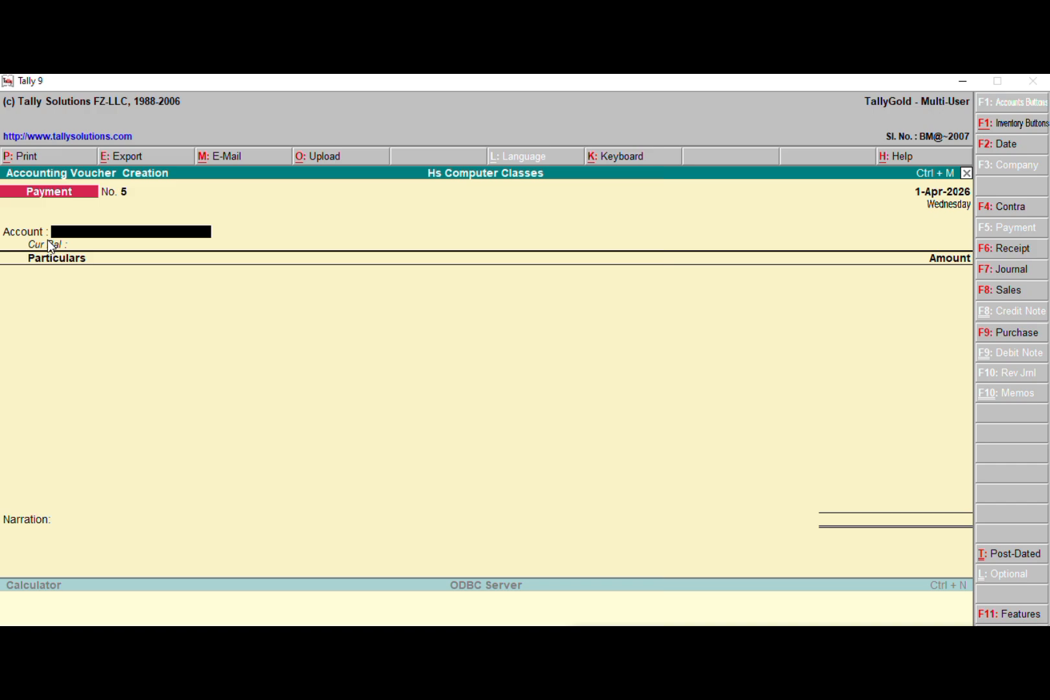
key("F12")
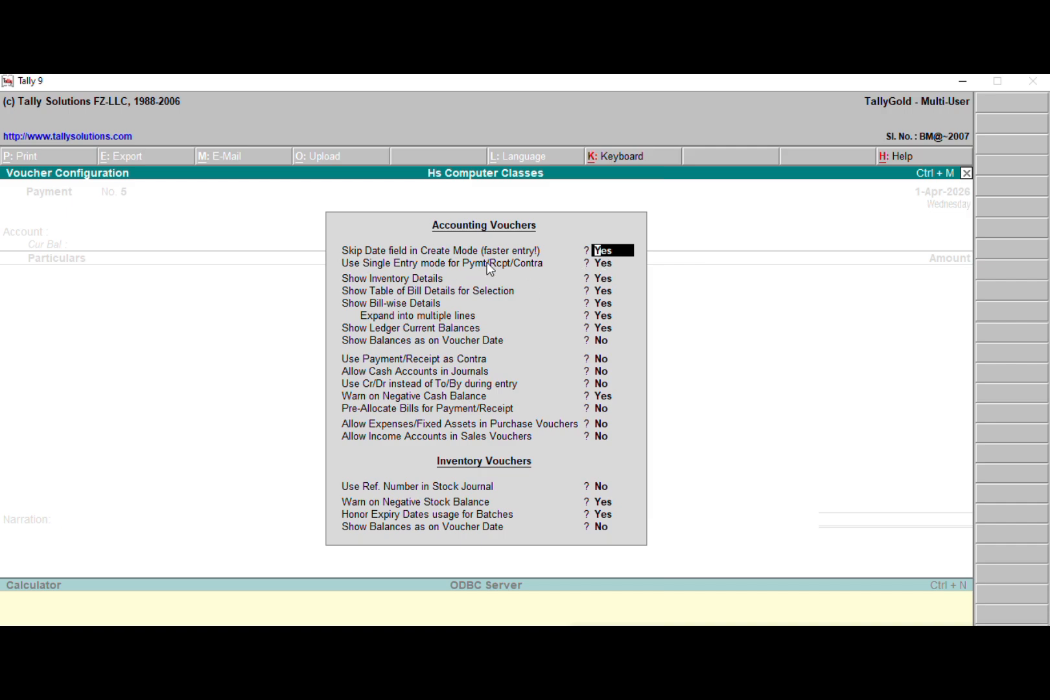
left_click(606, 263)
type("no")
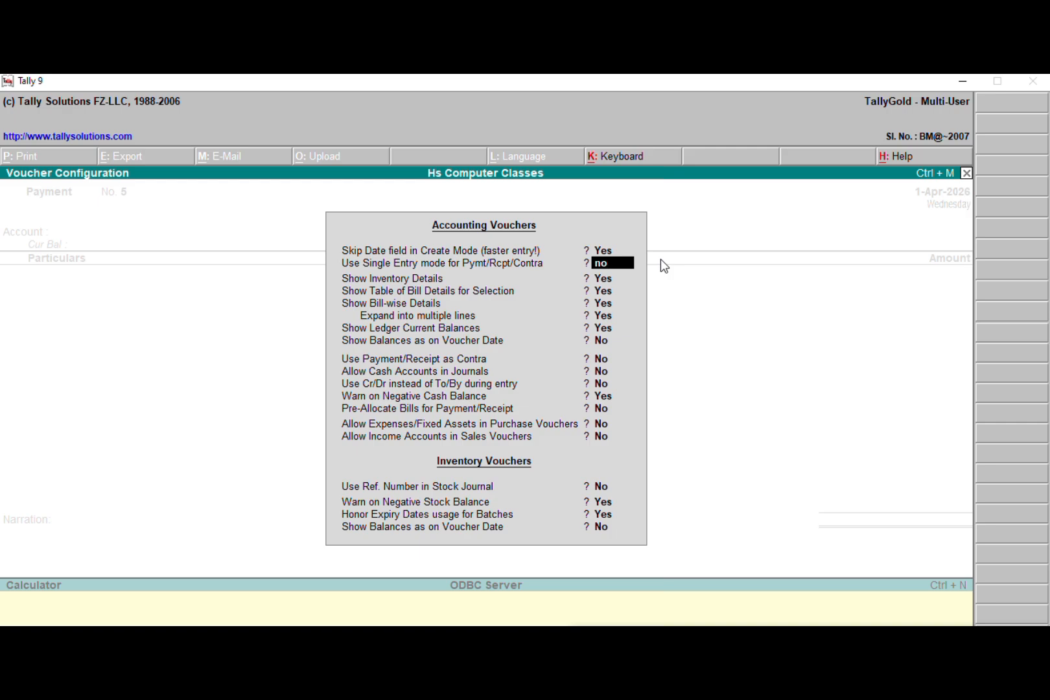
key("Return")
key("Return")
key("Return")
key("Return")
key("Return")
key("Return")
key("Return")
key("Return")
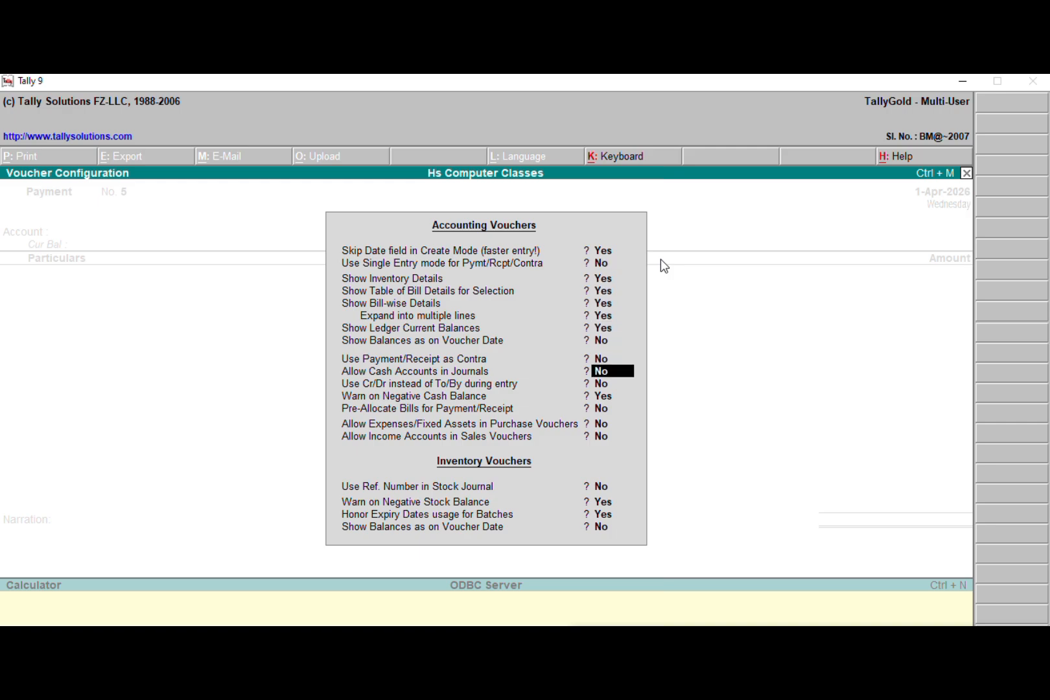
key("Return")
key("Return")
key("Return")
key("Return")
key("Return")
key("Return")
key("Return")
key("Return")
key("Return")
key("Return")
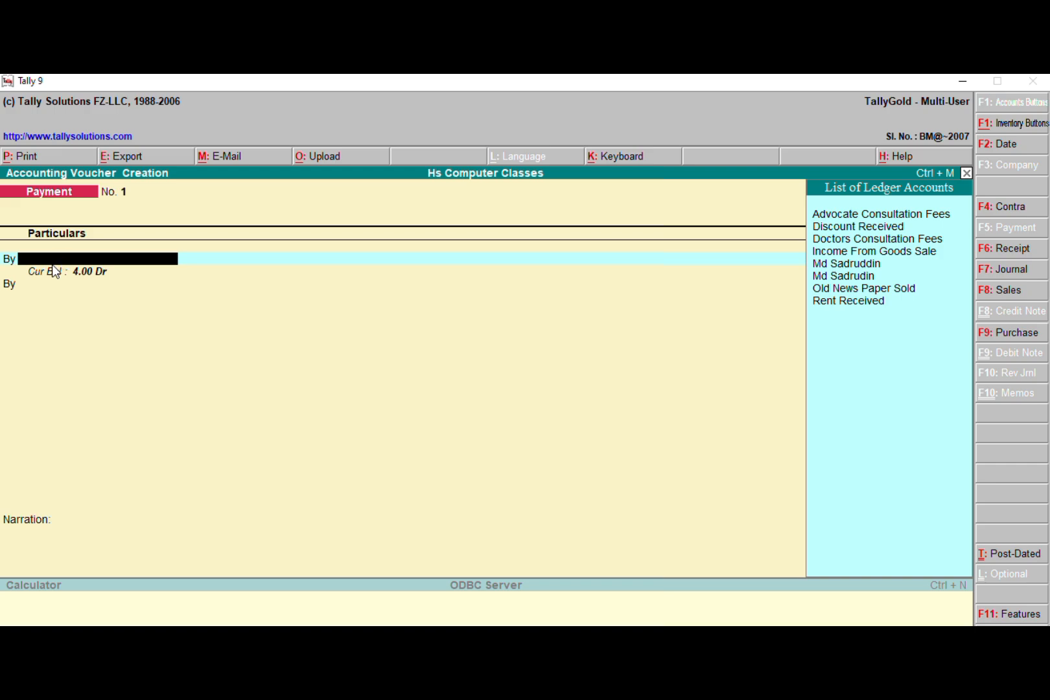
Step: Create a ledger named Rent Paid under Indirect Expenses for the debit line of the payment voucher
type("R")
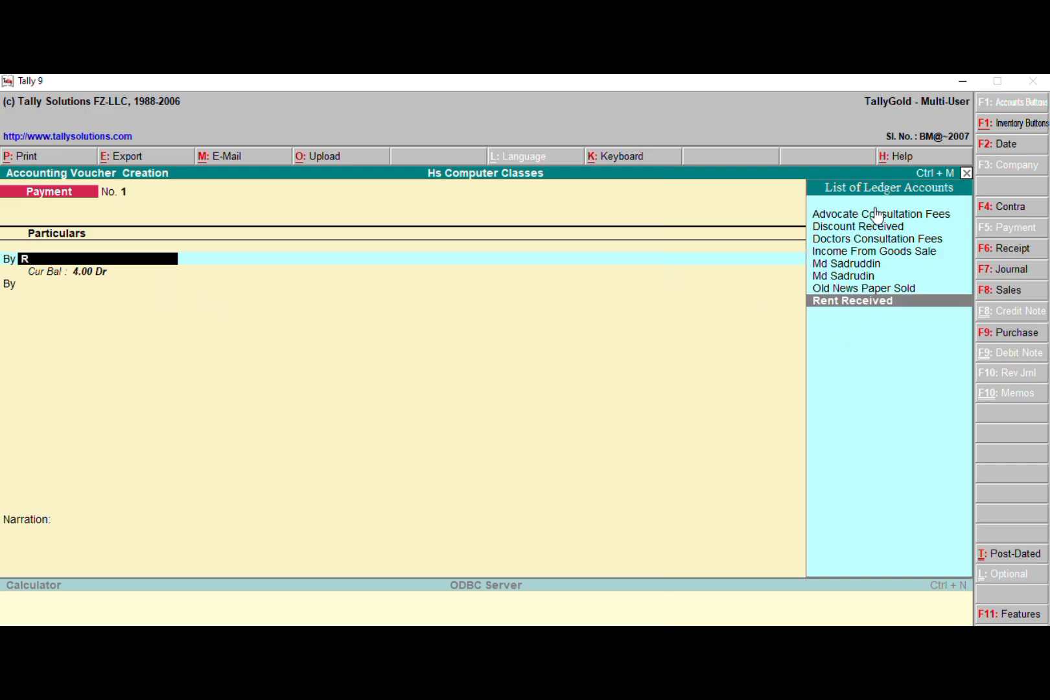
key("alt+c")
type("Rent Paid")
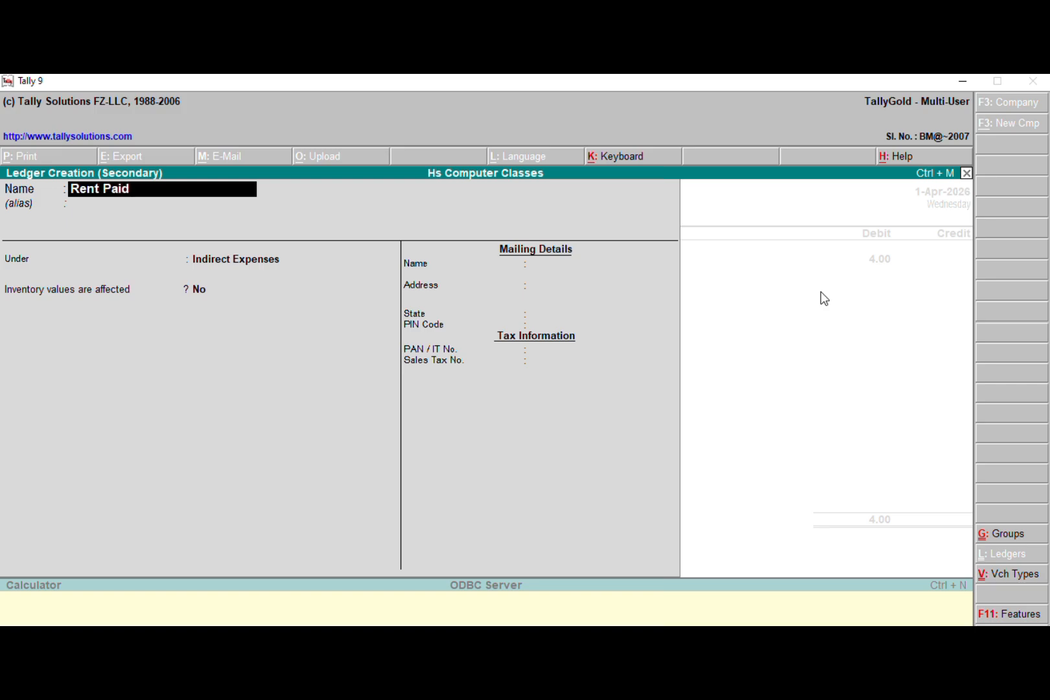
key("Return")
key("Return")
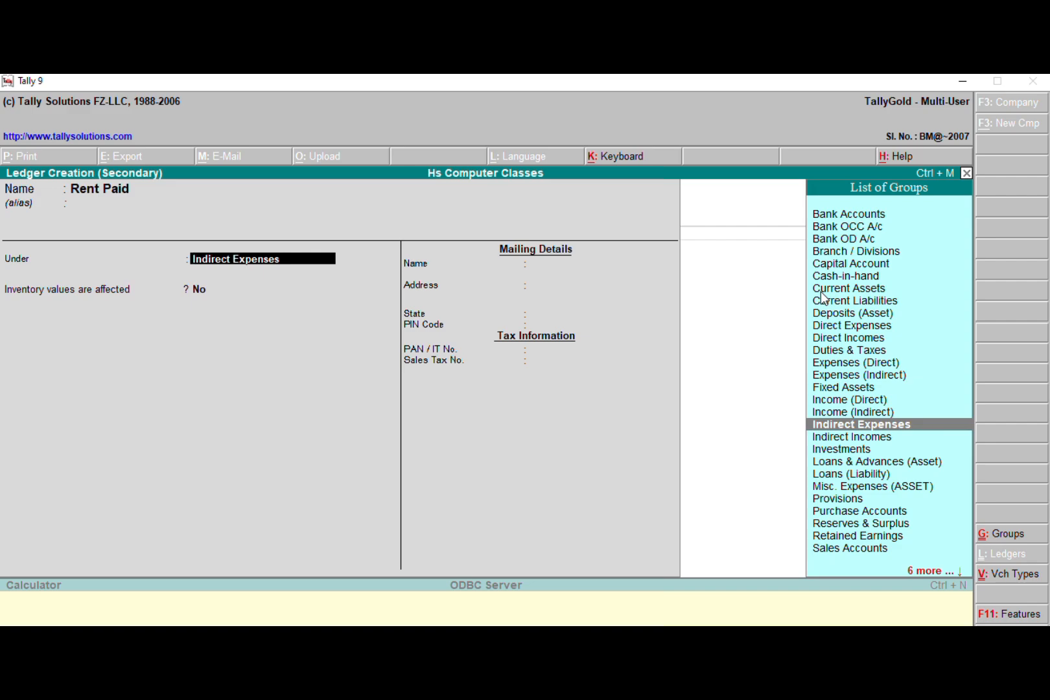
type("in")
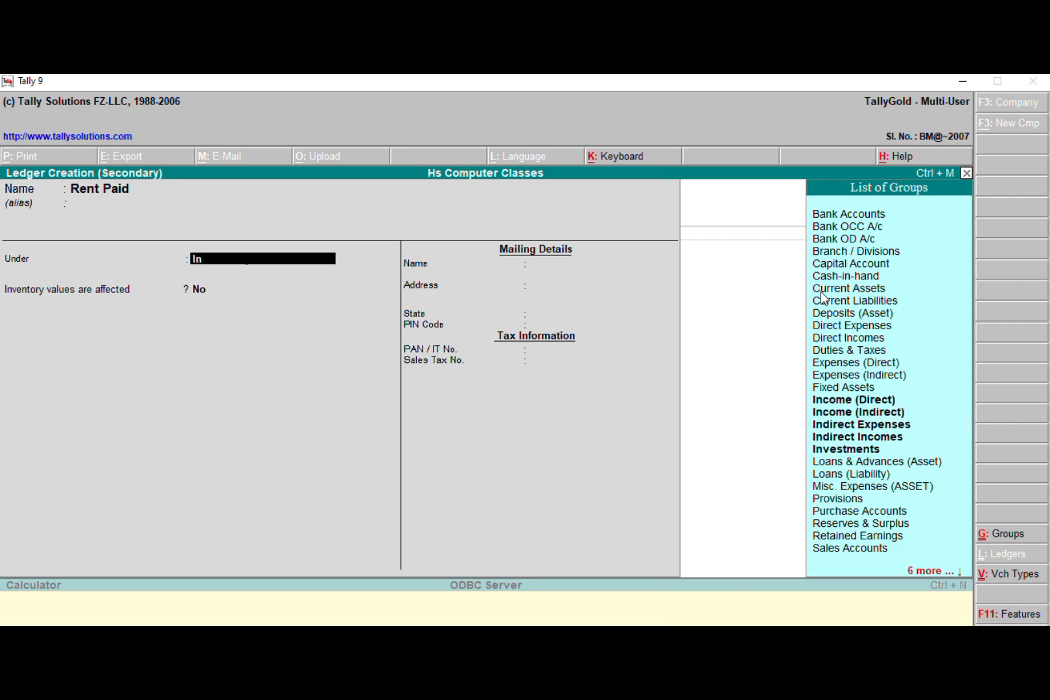
type("d")
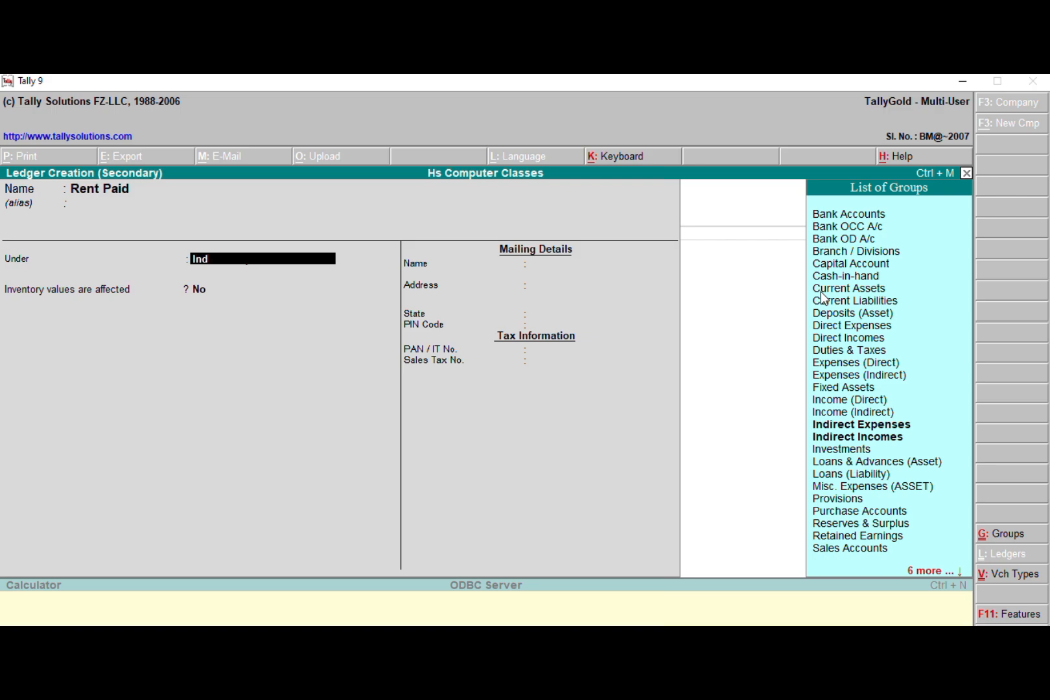
key("Down")
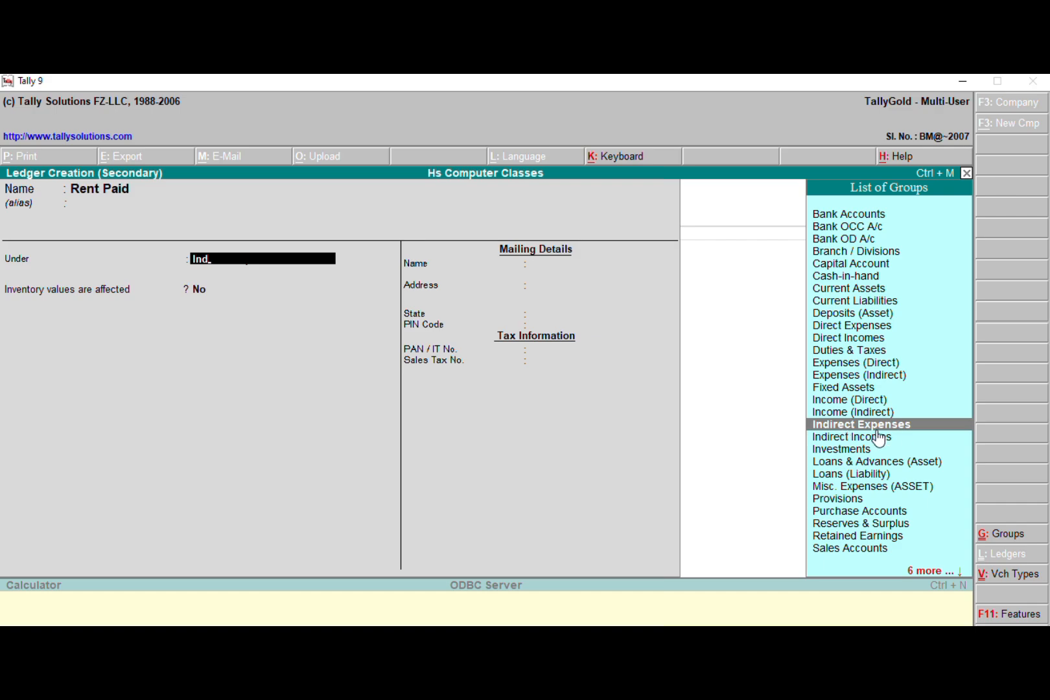
key("Return")
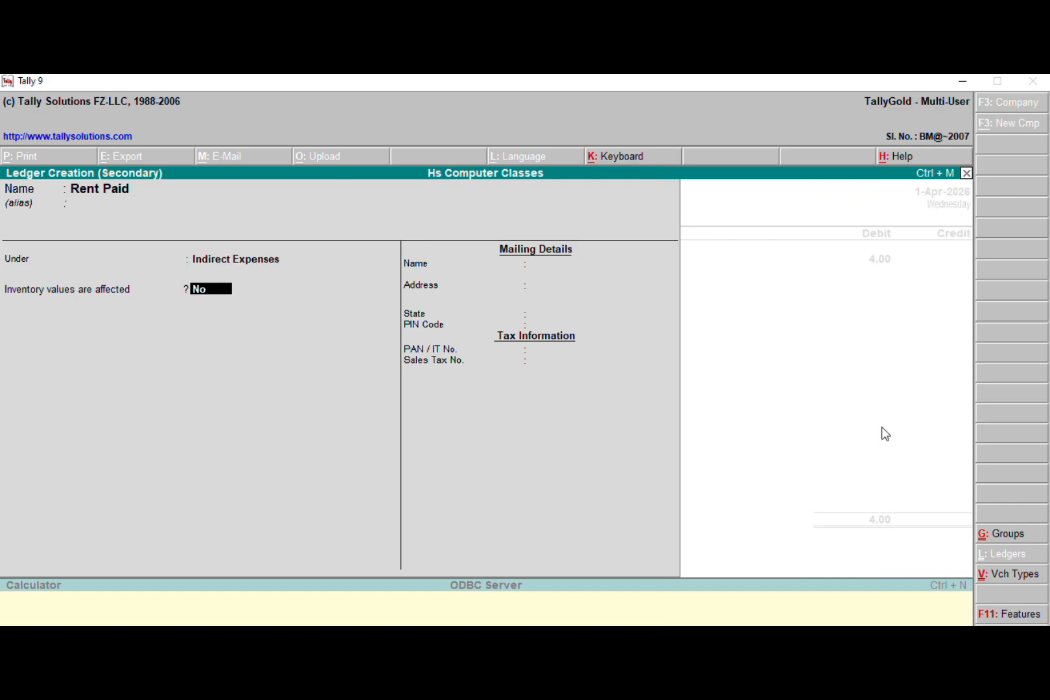
key("Return")
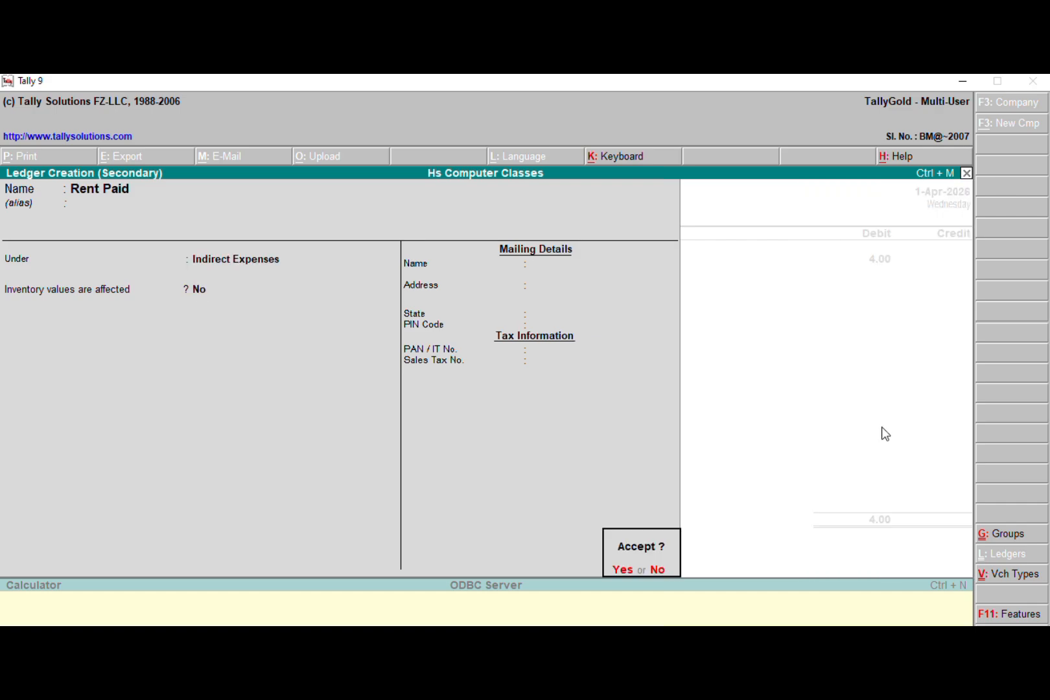
key("Return")
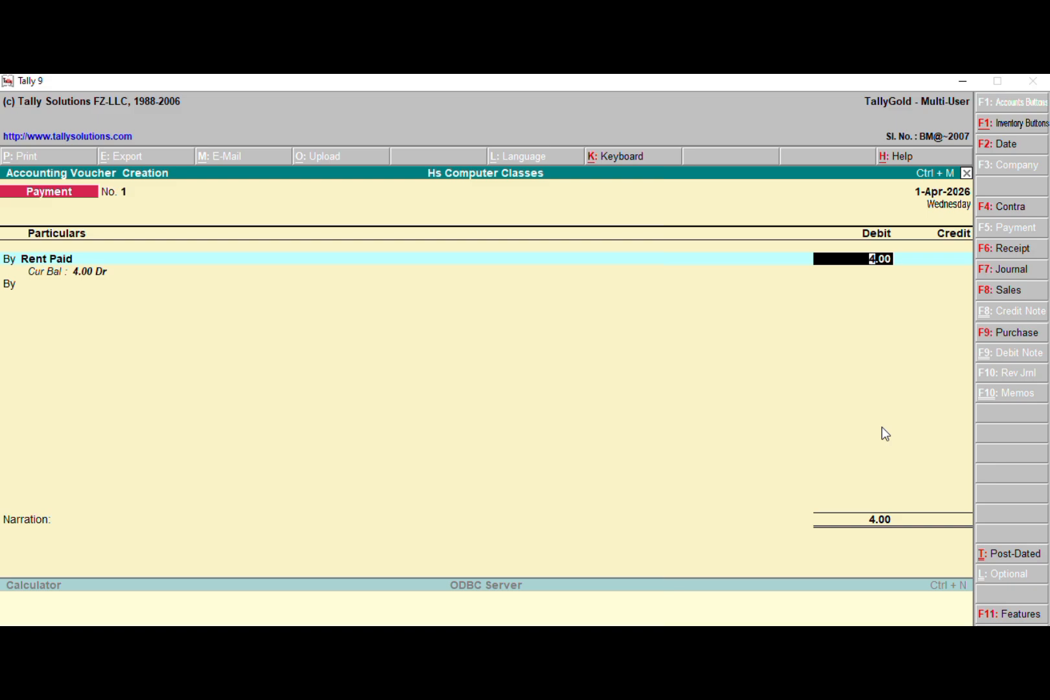
Step: Debit Rent Paid with 15,000 and credit Cash with the same amount in the payment voucher
type("15000")
key("Return")
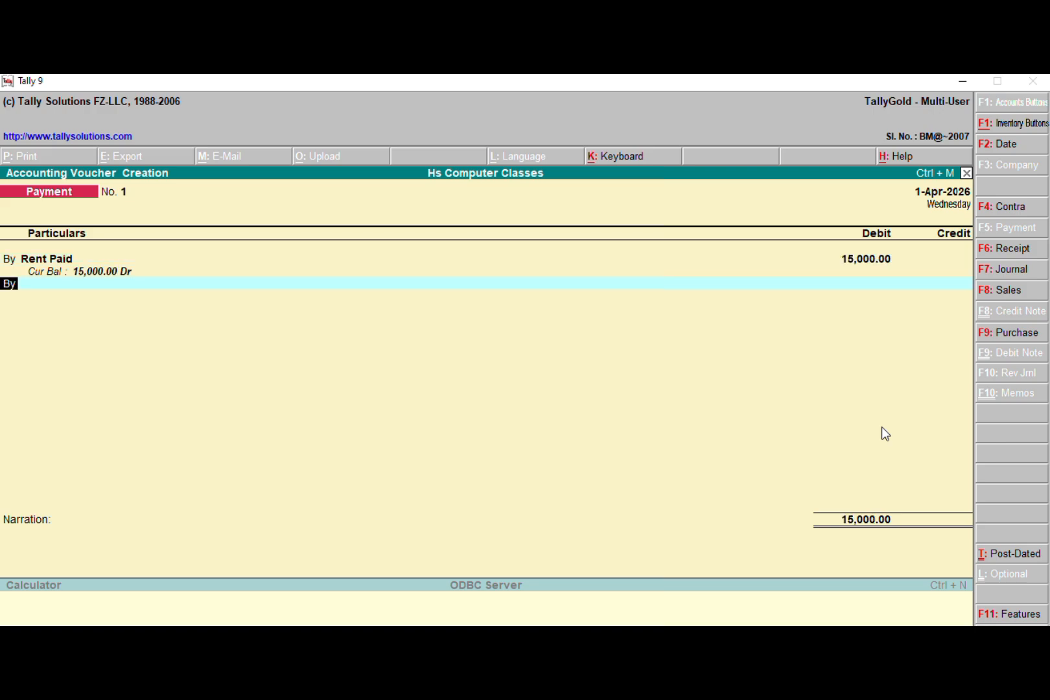
type("t")
key("Return")
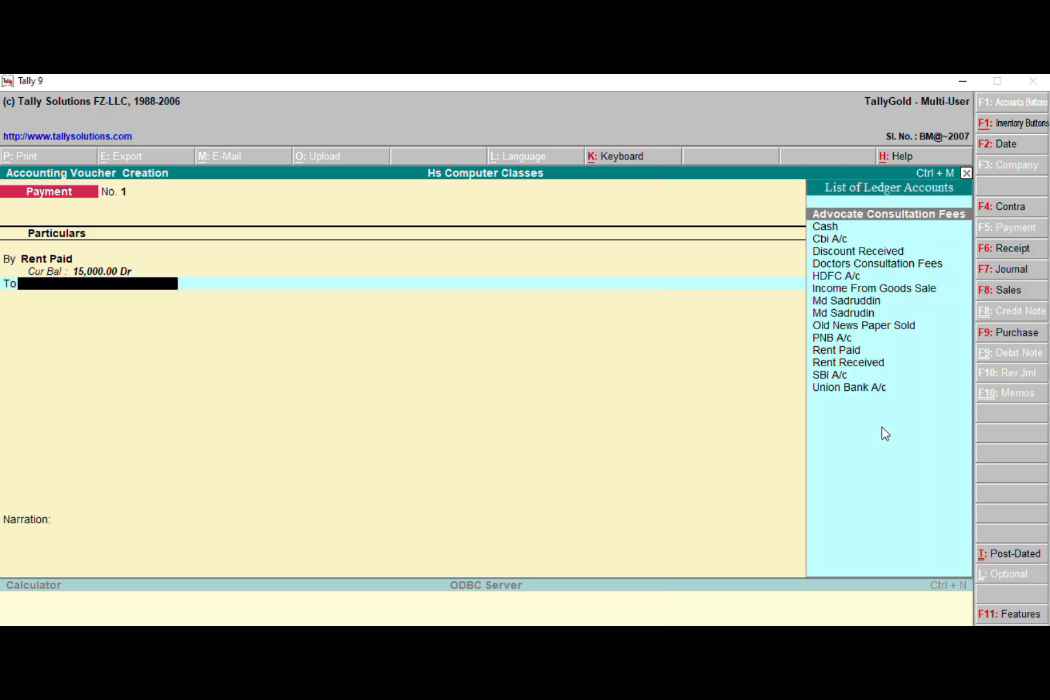
type("Cas")
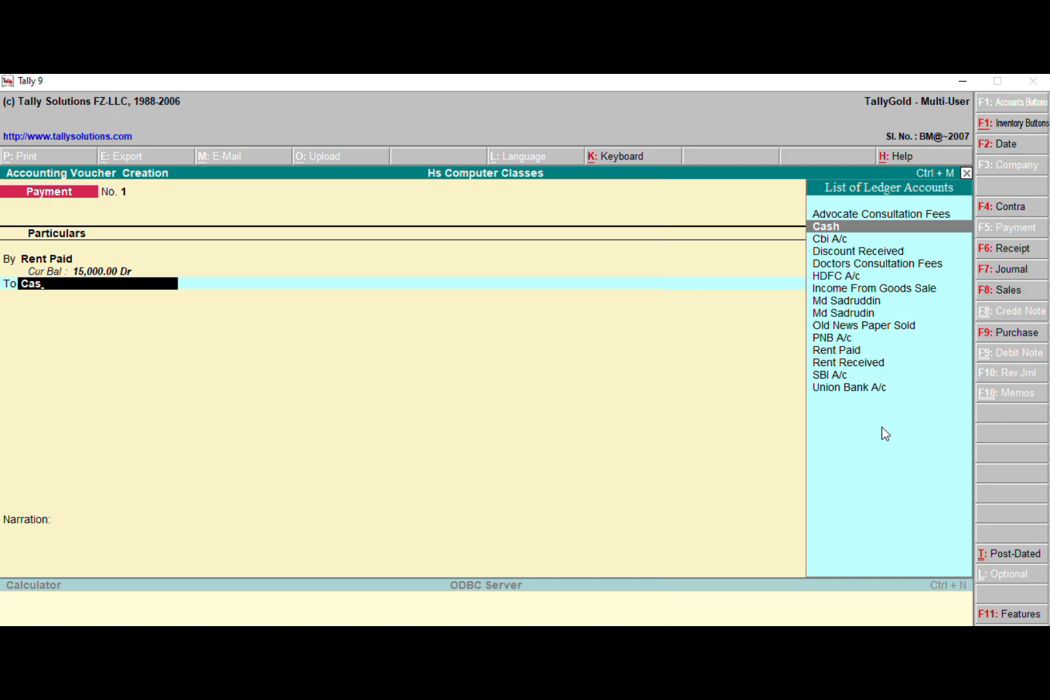
key("Return")
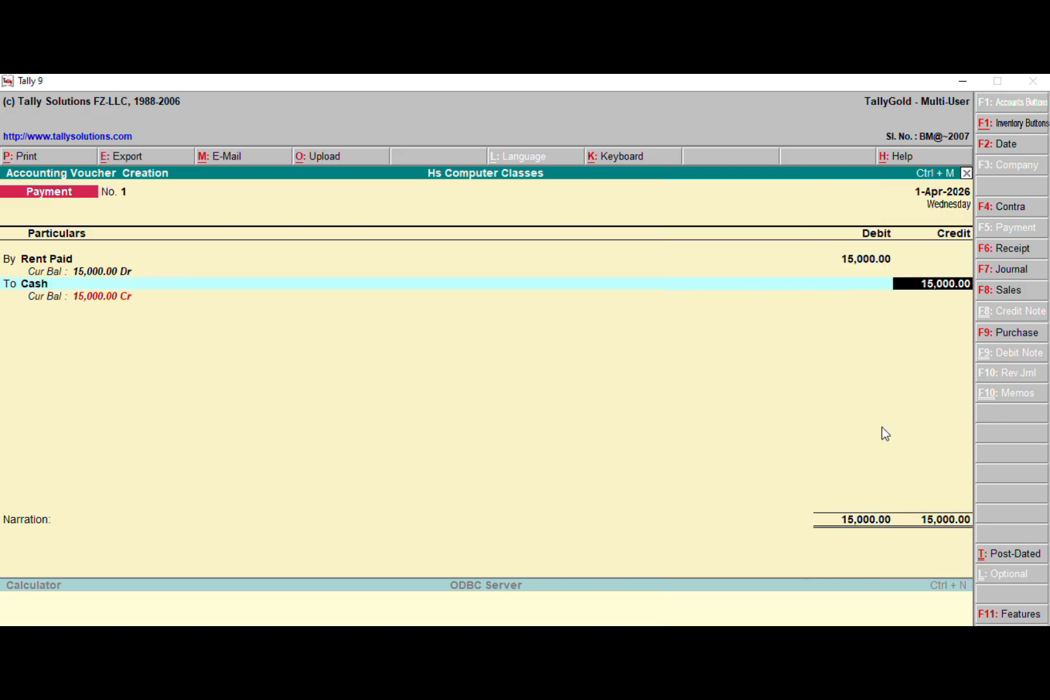
key("Return")
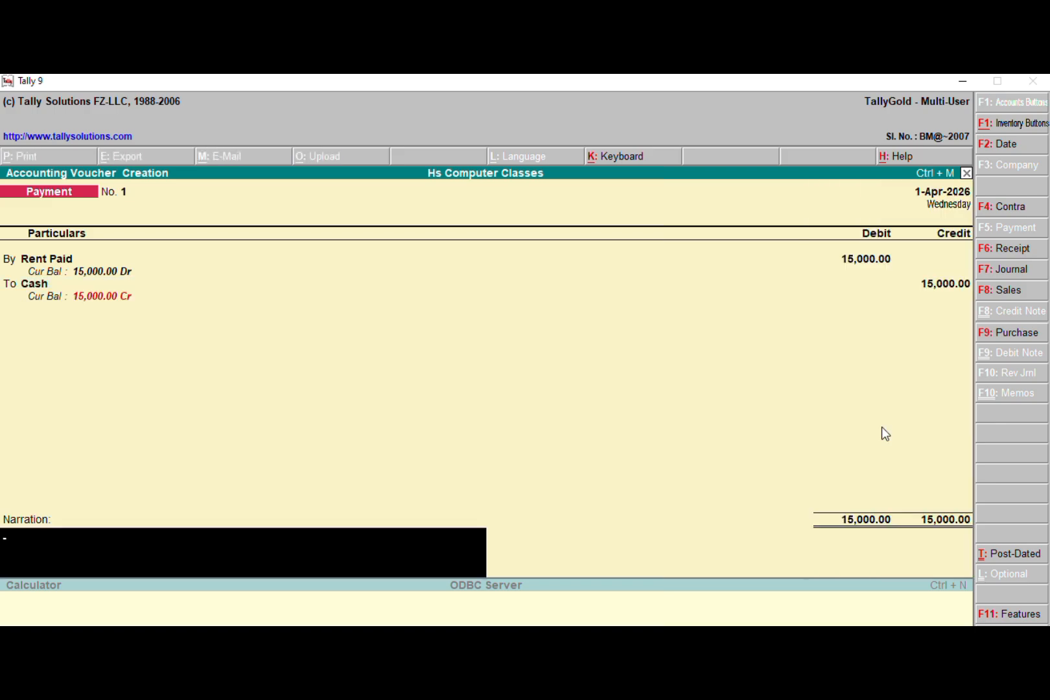
Step: Add the narration "Being Rent paid" and save the rent payment voucher
type("Being Rent paid")
key("Return")
key("Return")
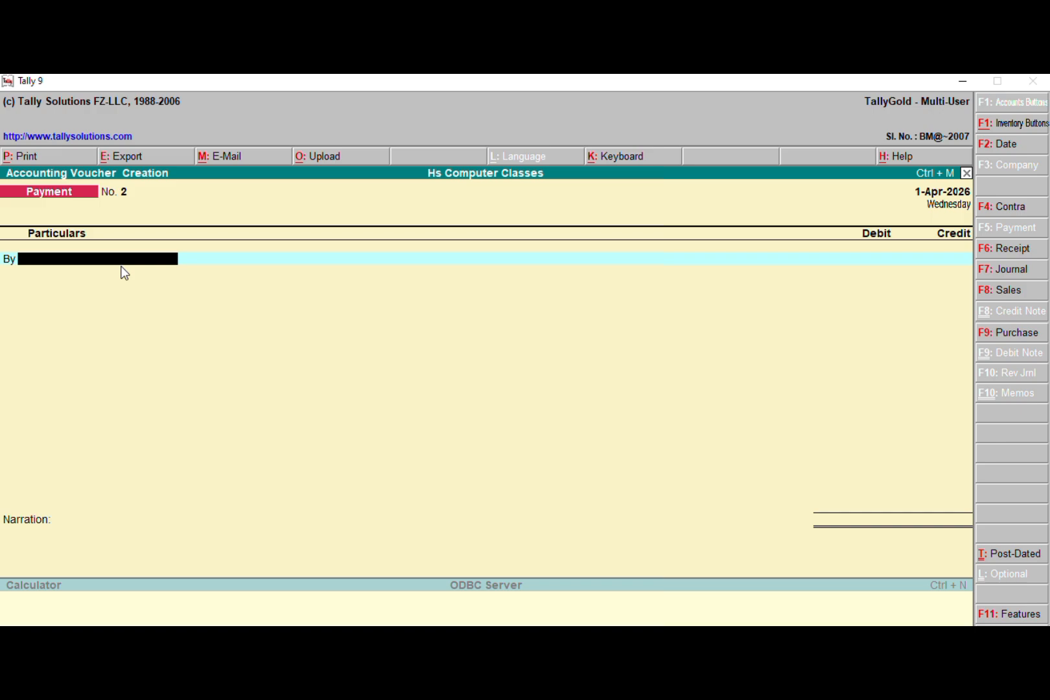
Step: Create a ledger named Salary Paid under Indirect Expenses for the debit line of the second payment voucher
type("A")
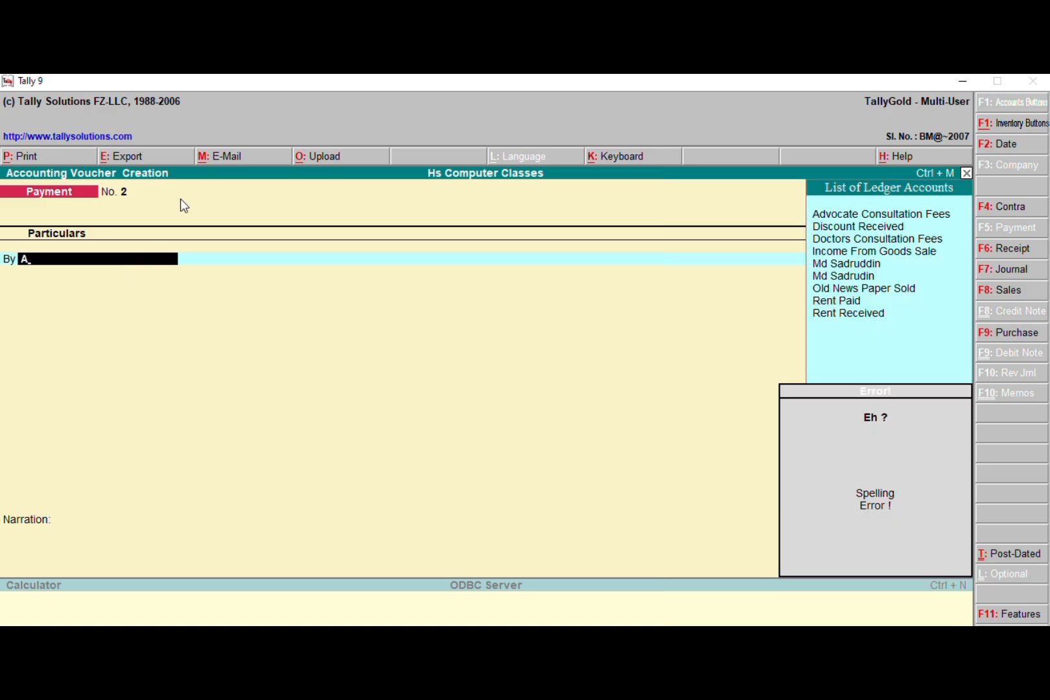
key("alt+c")
type("S")
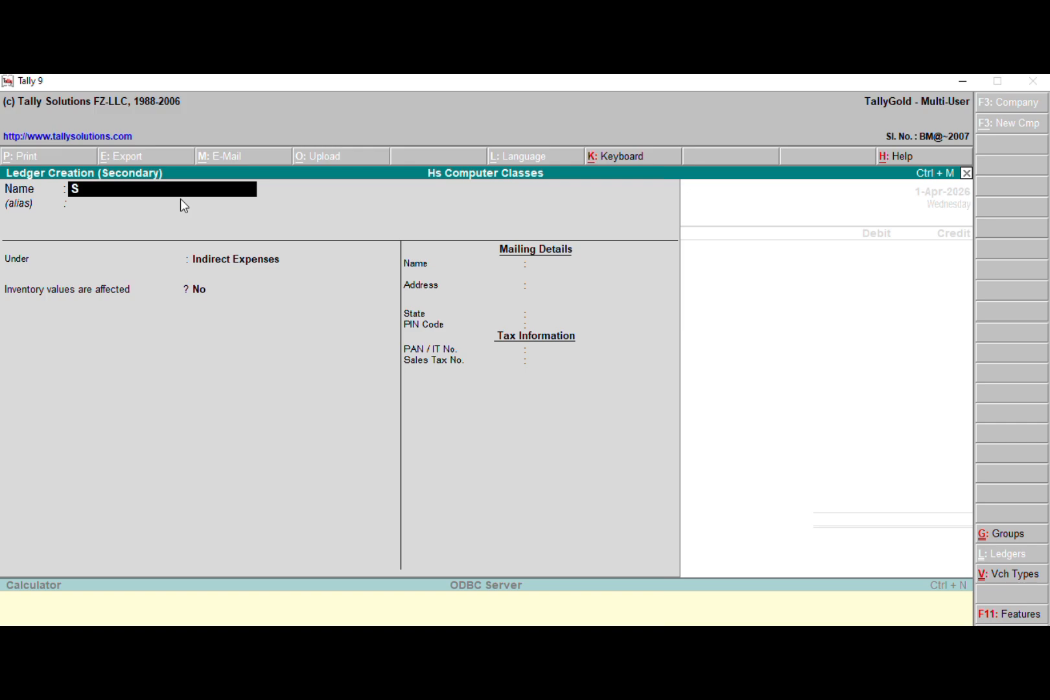
type("alary Paid")
key("Return")
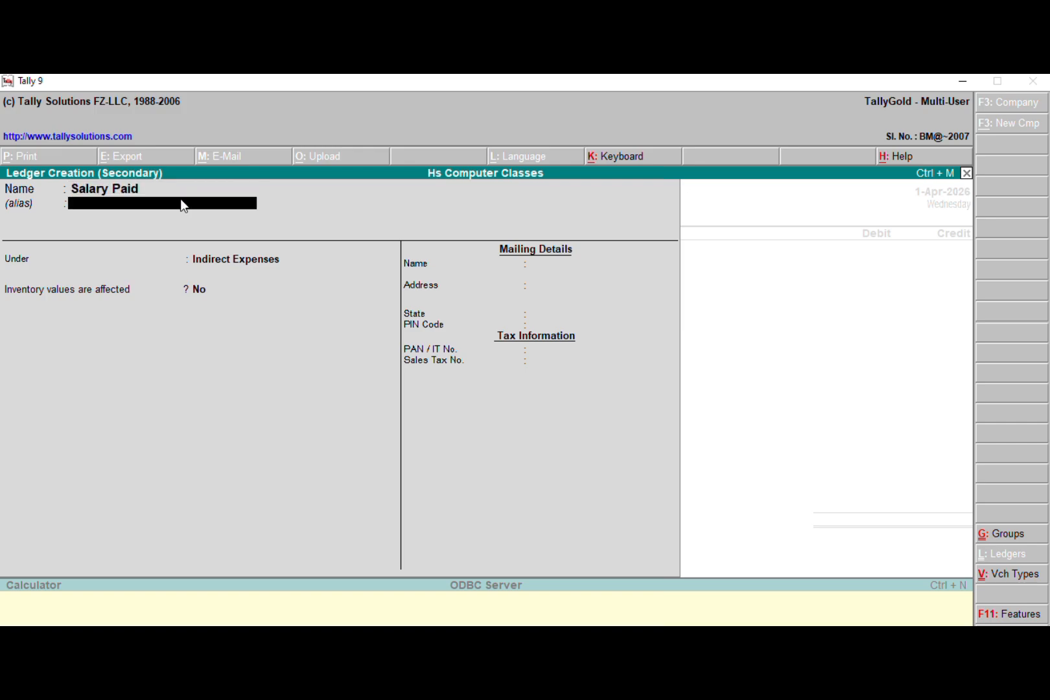
key("Return")
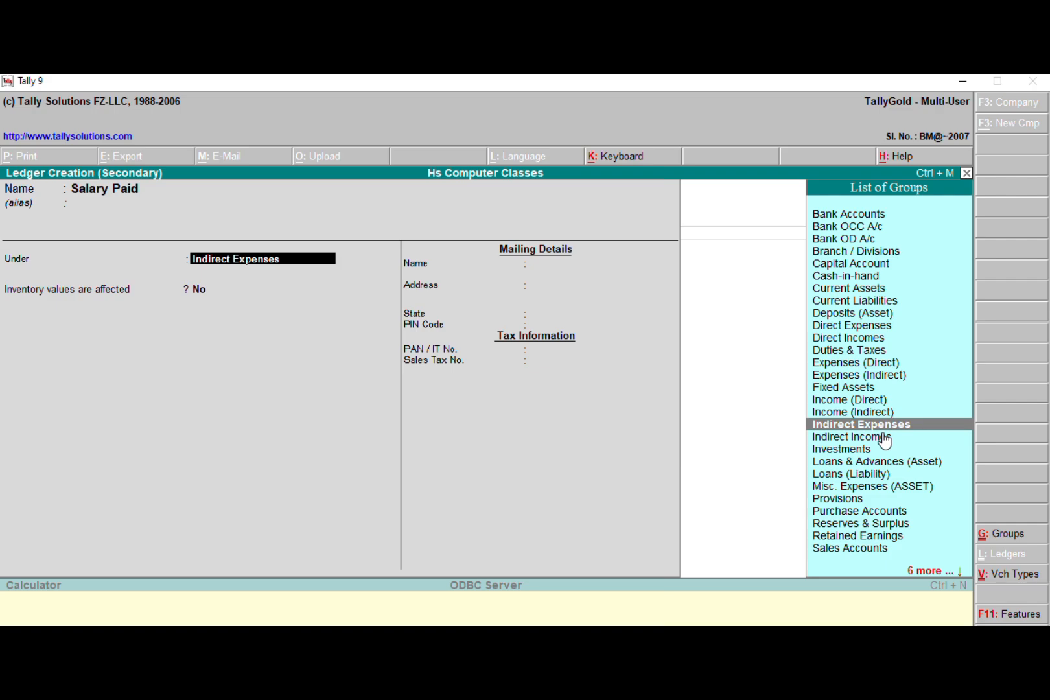
key("Return")
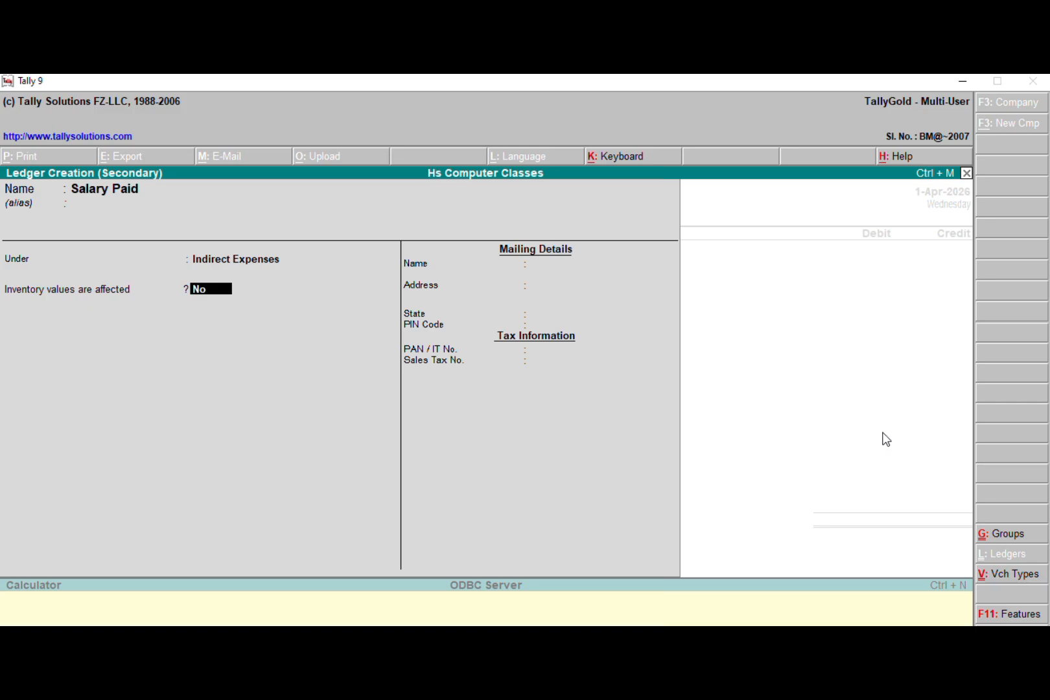
key("Return")
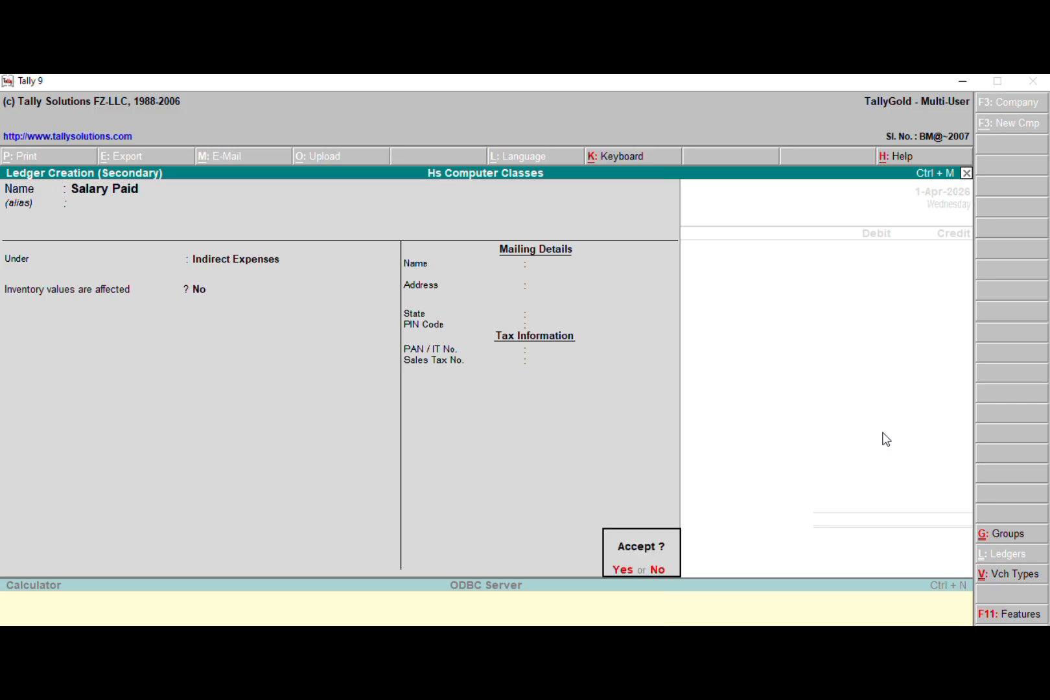
key("Return")
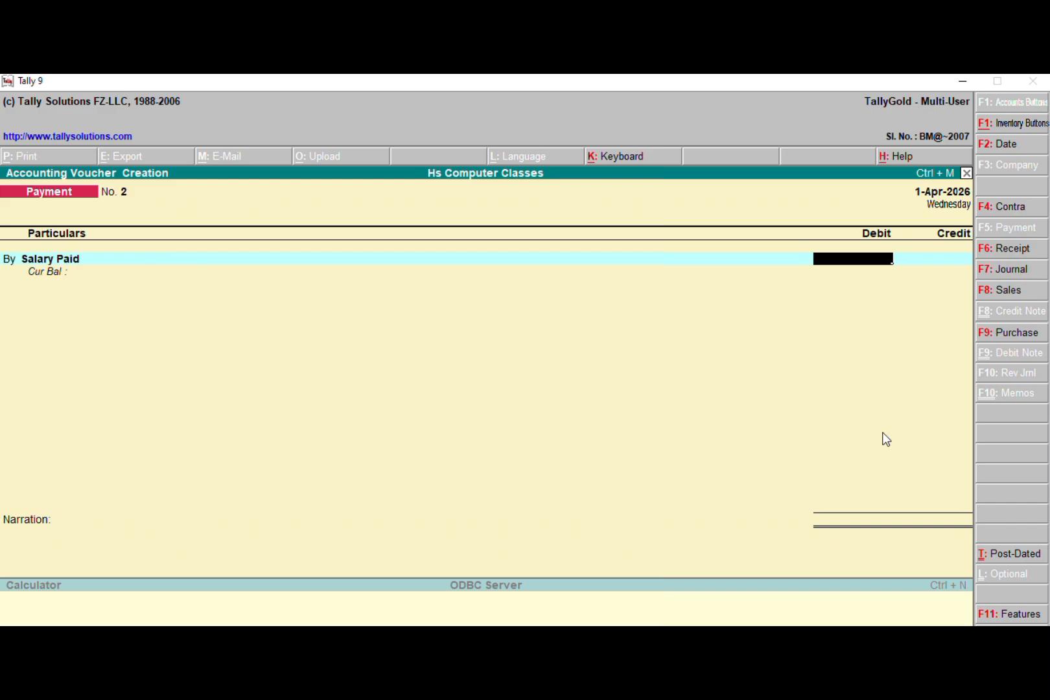
Step: Debit Salary Paid with 50,000 and credit Cash with the same amount in the second payment voucher
type("50000")
key("Return")
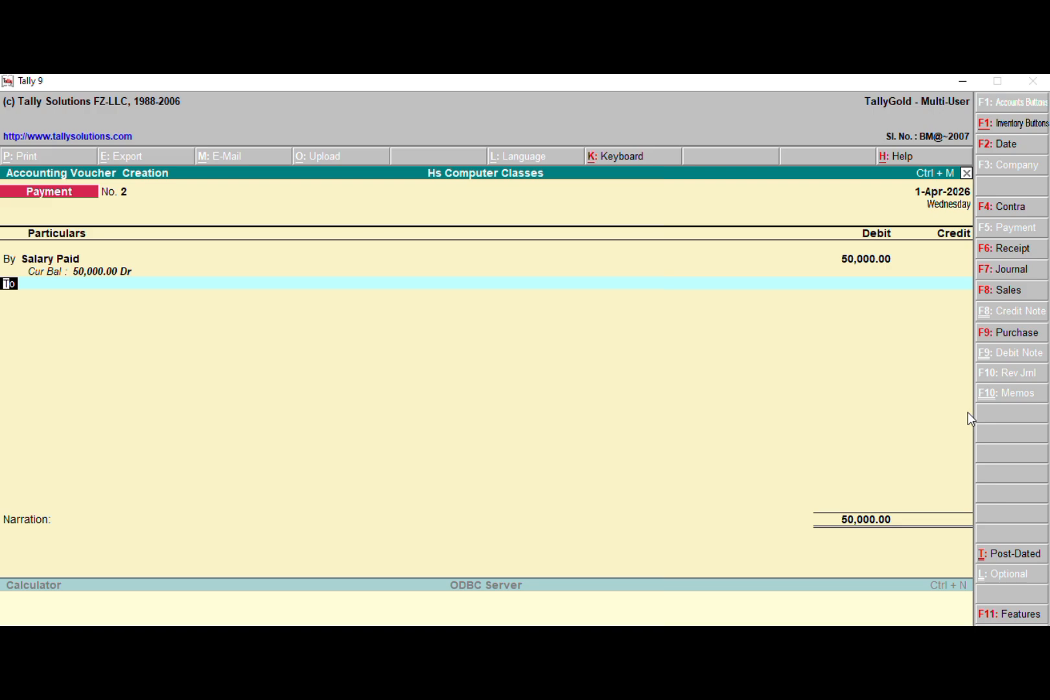
key("Return")
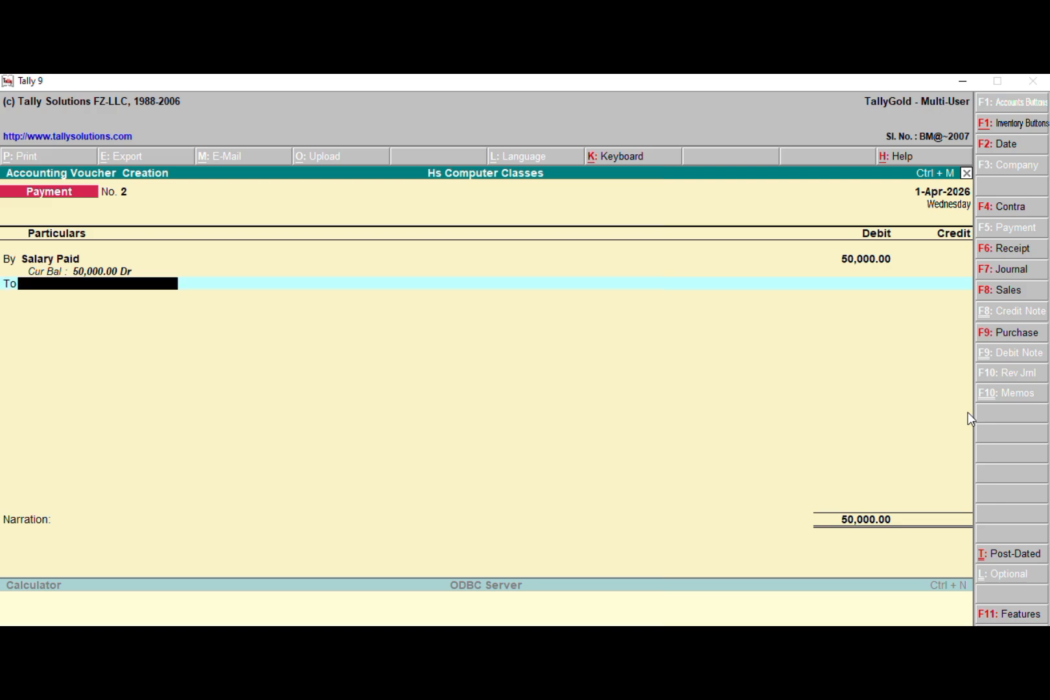
type("Cas")
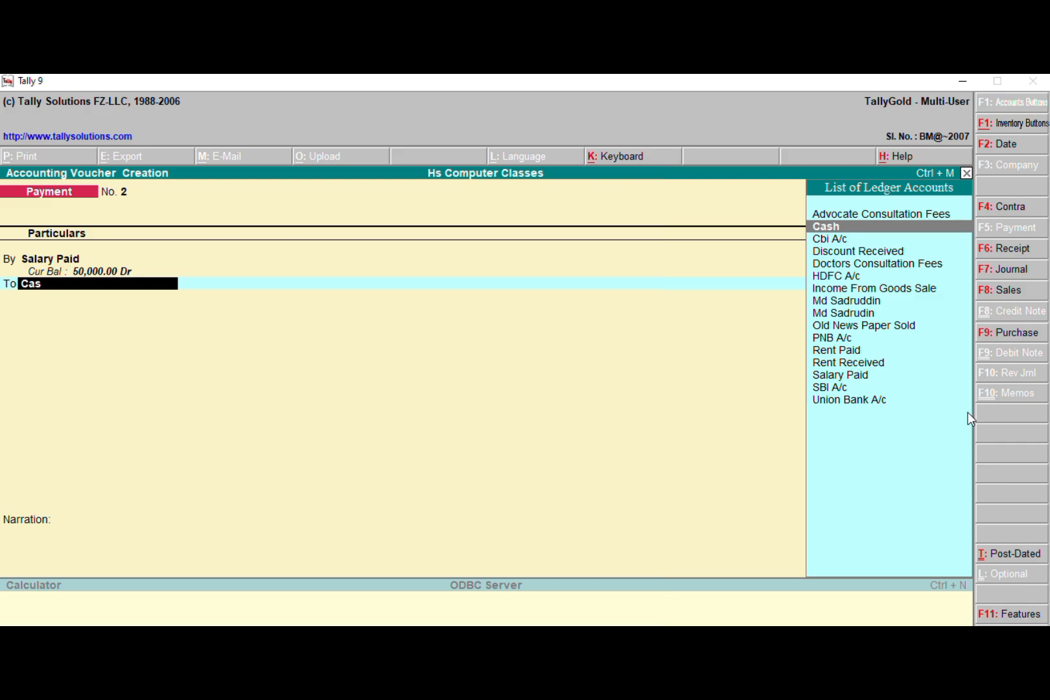
key("Return")
key("Return")
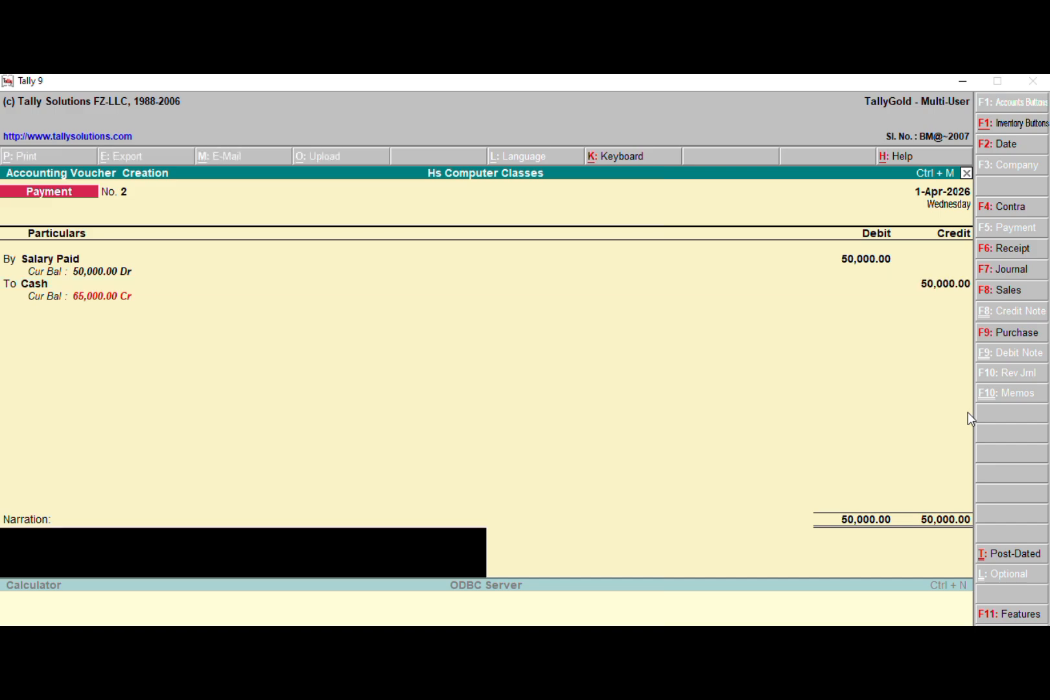
Step: Add the narration "Being Salary Paid to Staff" and save the salary payment voucher
type("Being Salary Paid to Sta")
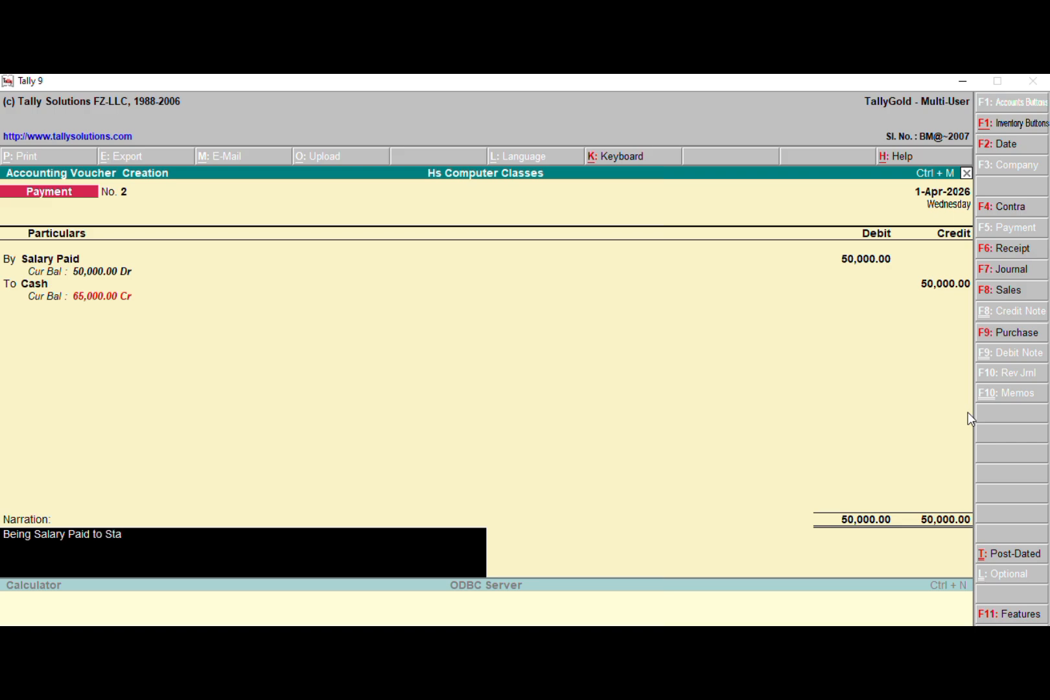
type("tff")
key("Return")
key("Return")
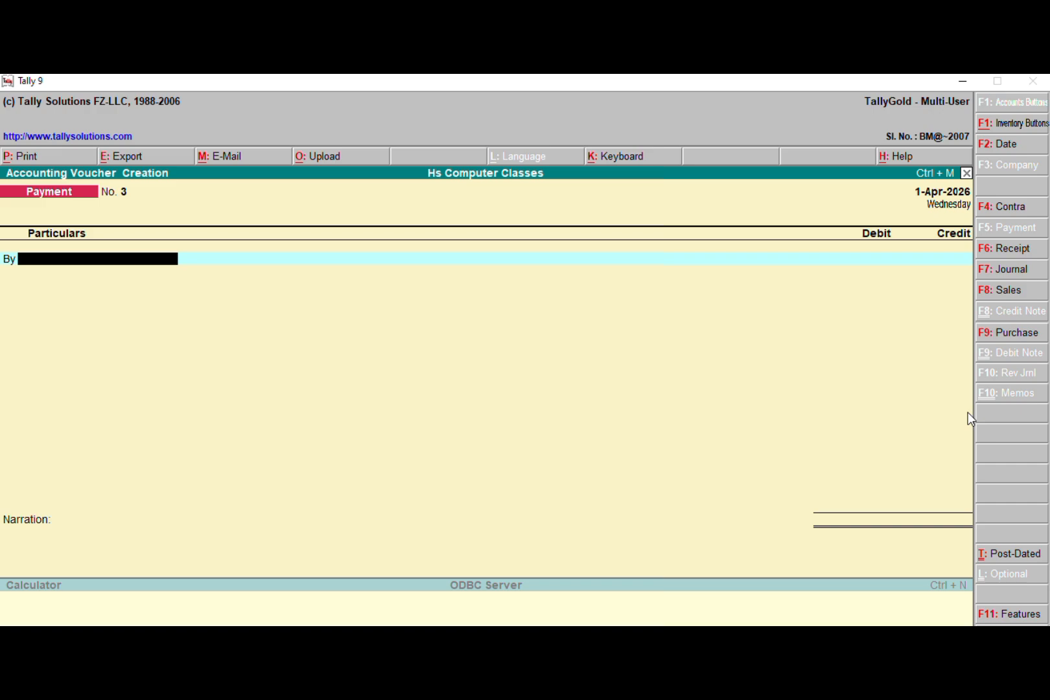
Step: Create a ledger named Office Exp under Indirect Expenses for the debit line of the third payment voucher
type("O")
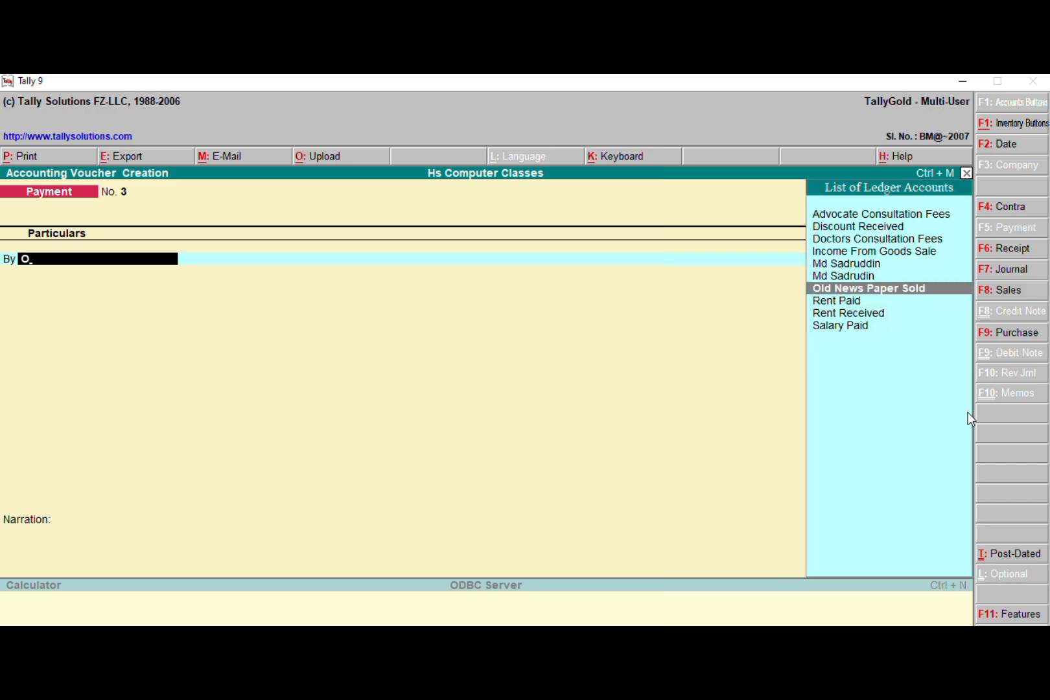
key("alt+c")
type("Offic")
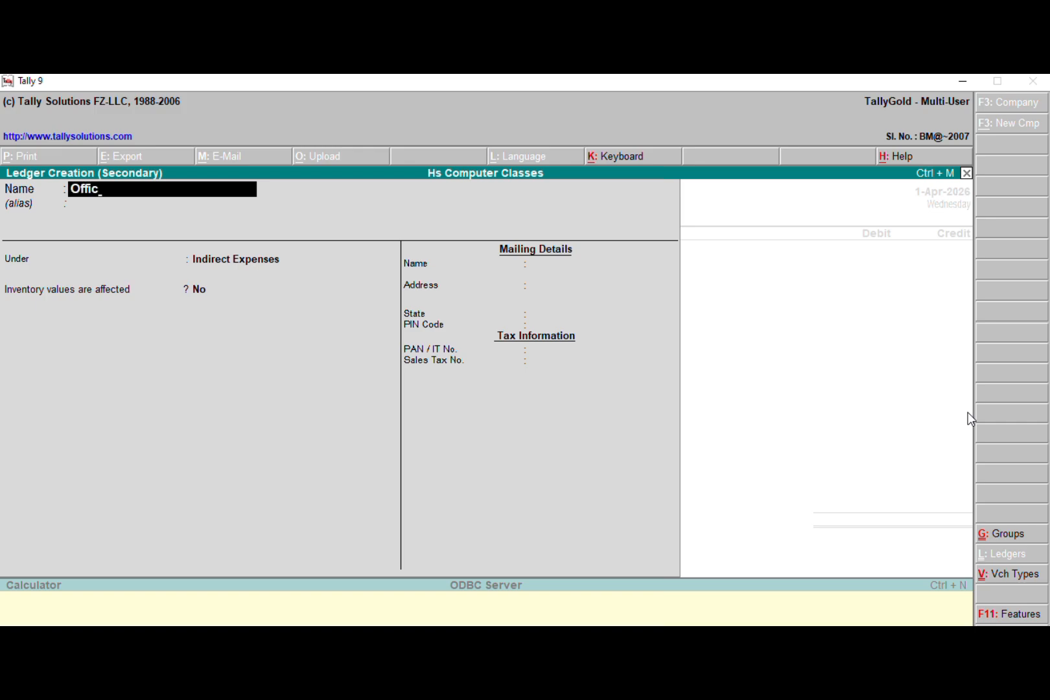
type("e Exp")
key("Return")
key("Return")
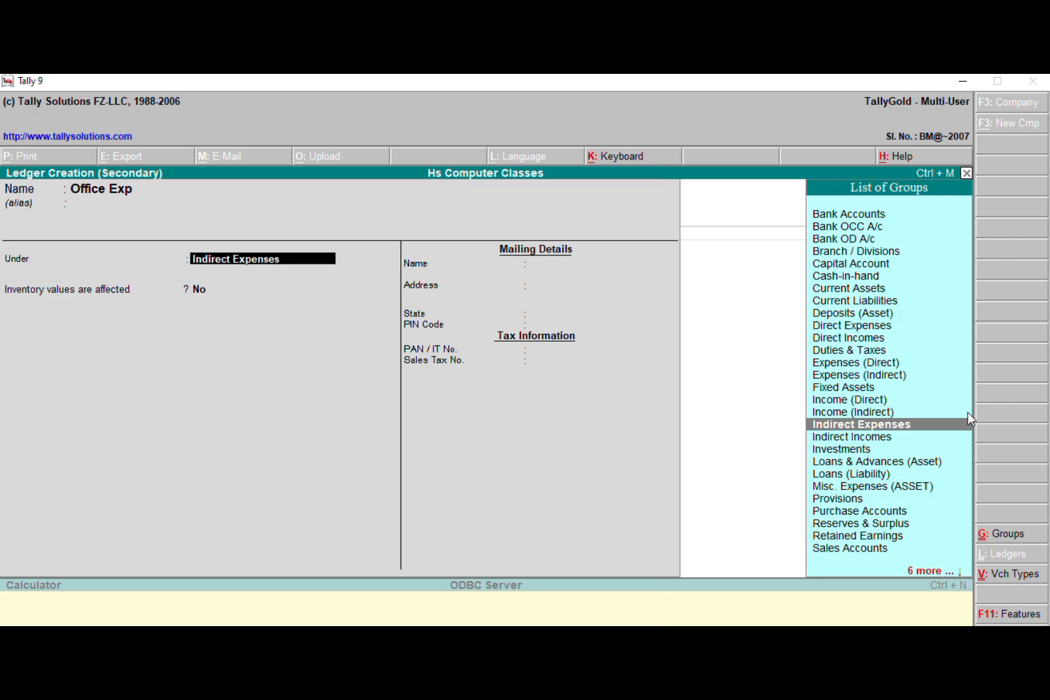
key("Return")
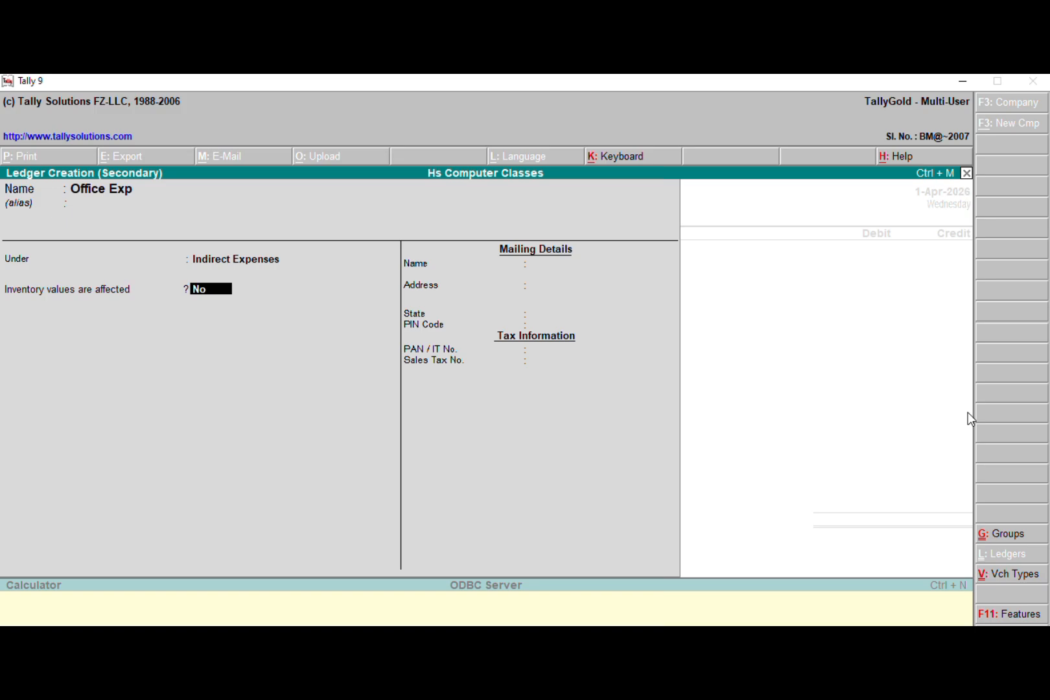
key("Return")
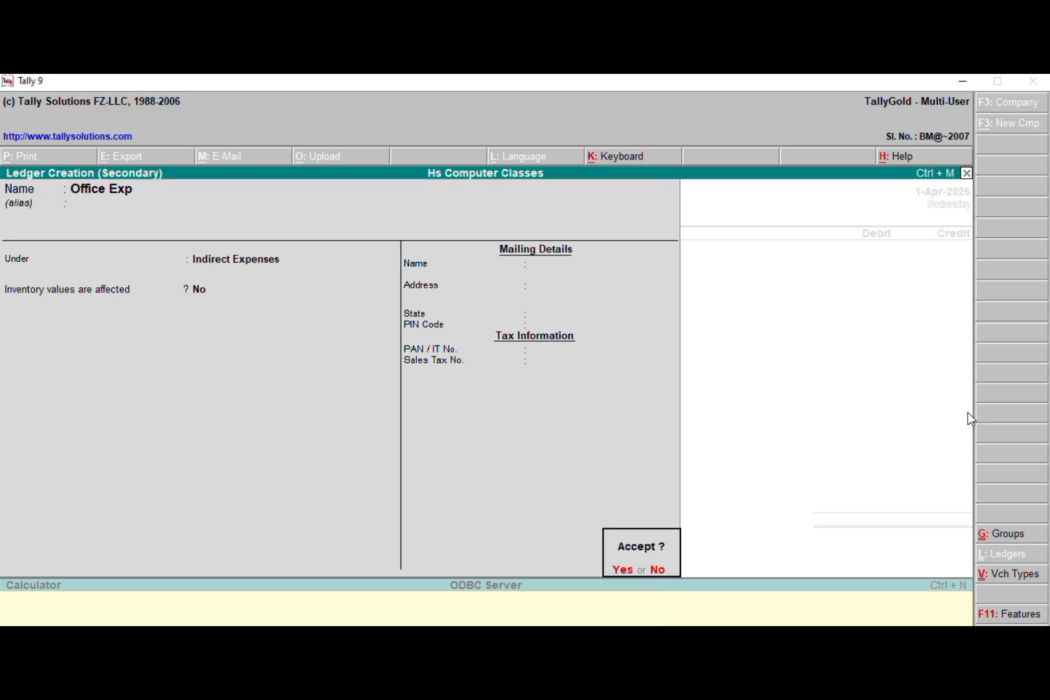
key("Return")
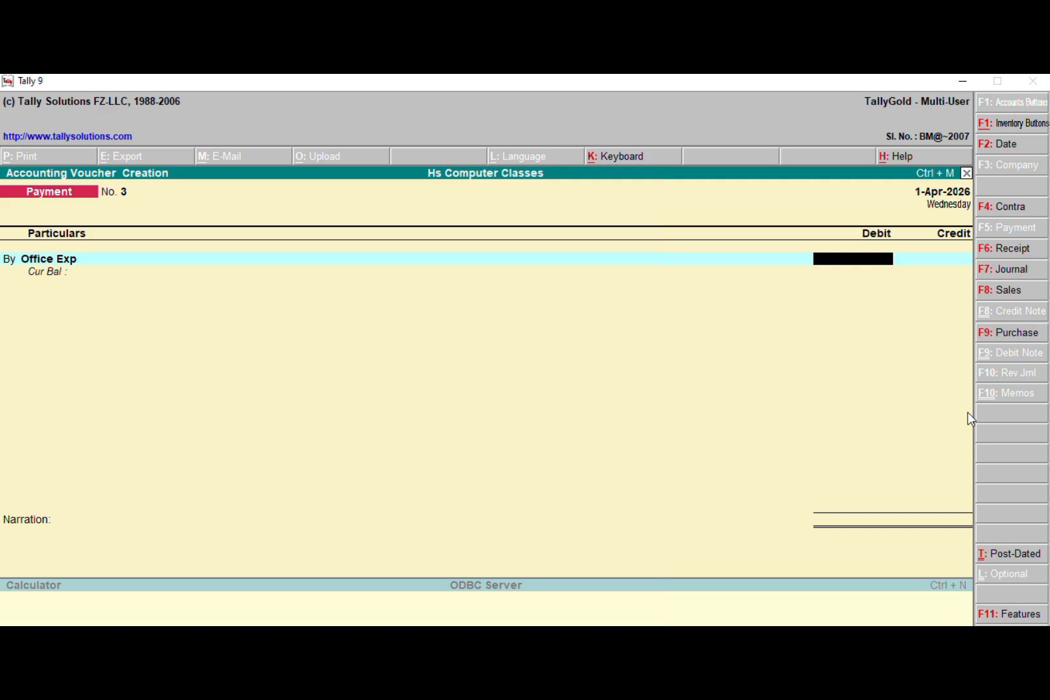
Step: Debit Office Exp with 5,000, credit Cash with the same amount, and save the payment voucher without a narration
type("5000")
key("Return")
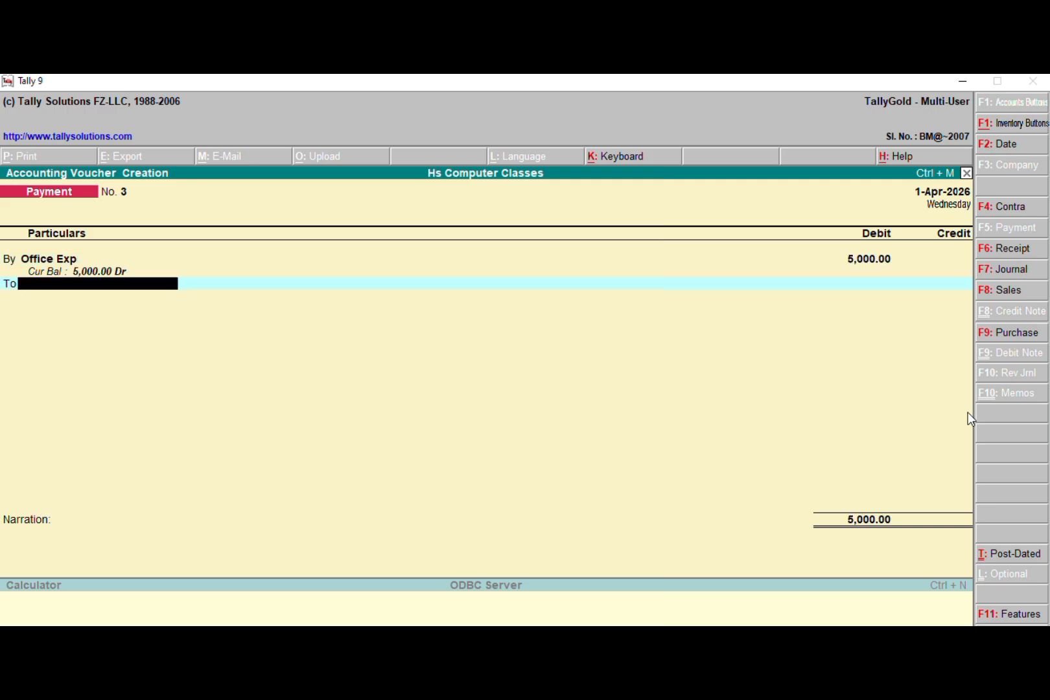
type("Cas")
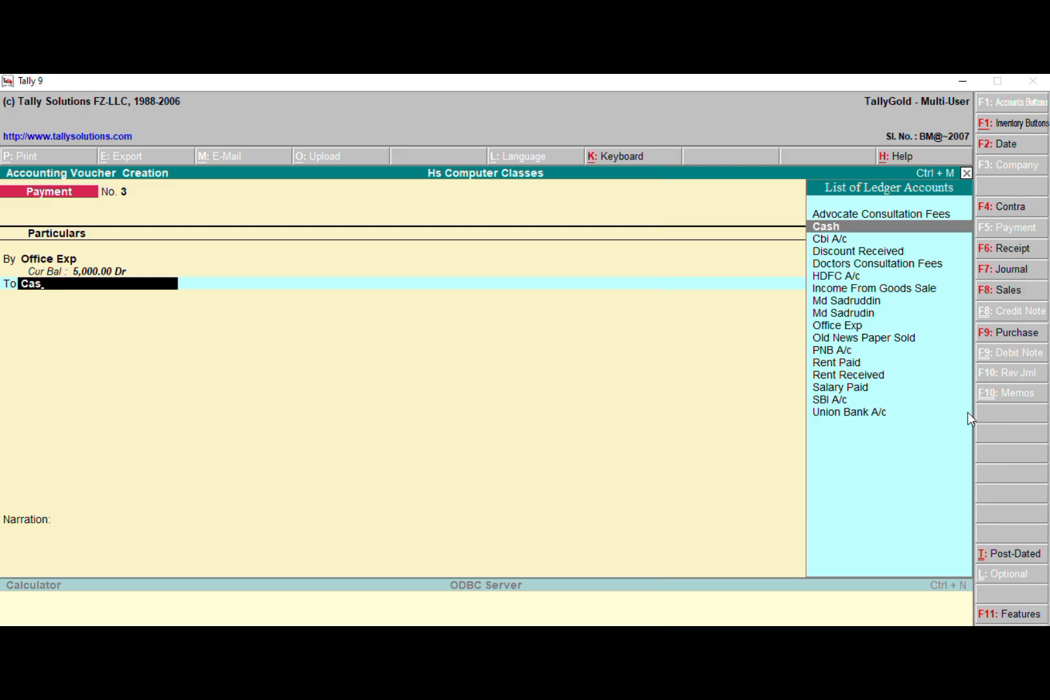
key("Return")
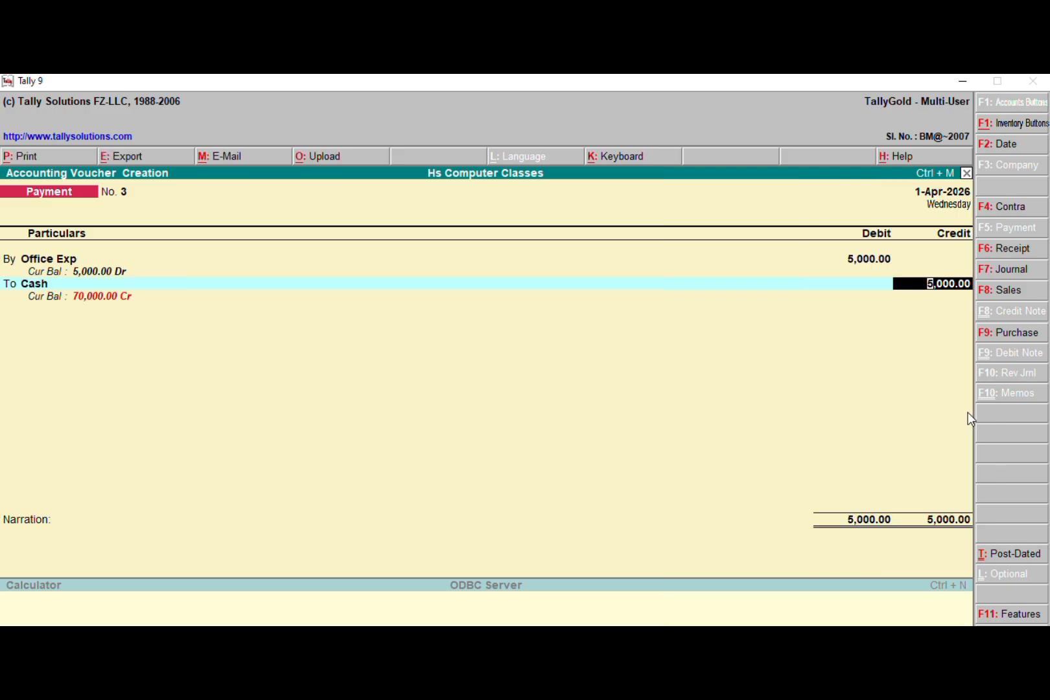
key("Return")
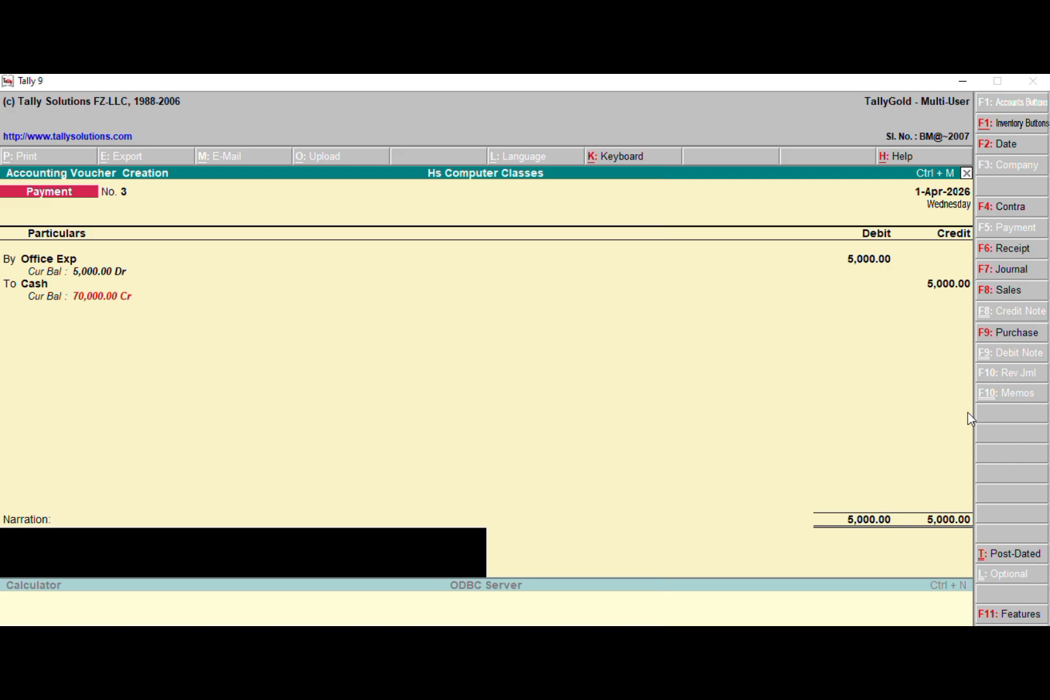
key("Return")
key("Return")
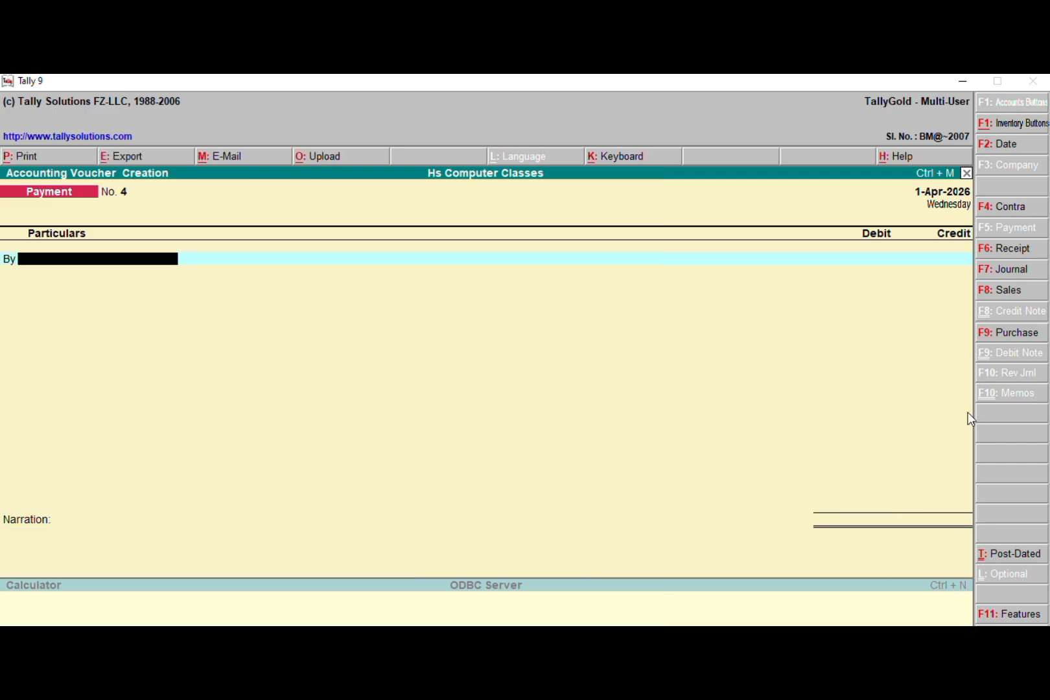
Step: Create a ledger named "Printing & Staationery" under Indirect Expenses for the debit line of the fourth payment voucher
type("R")
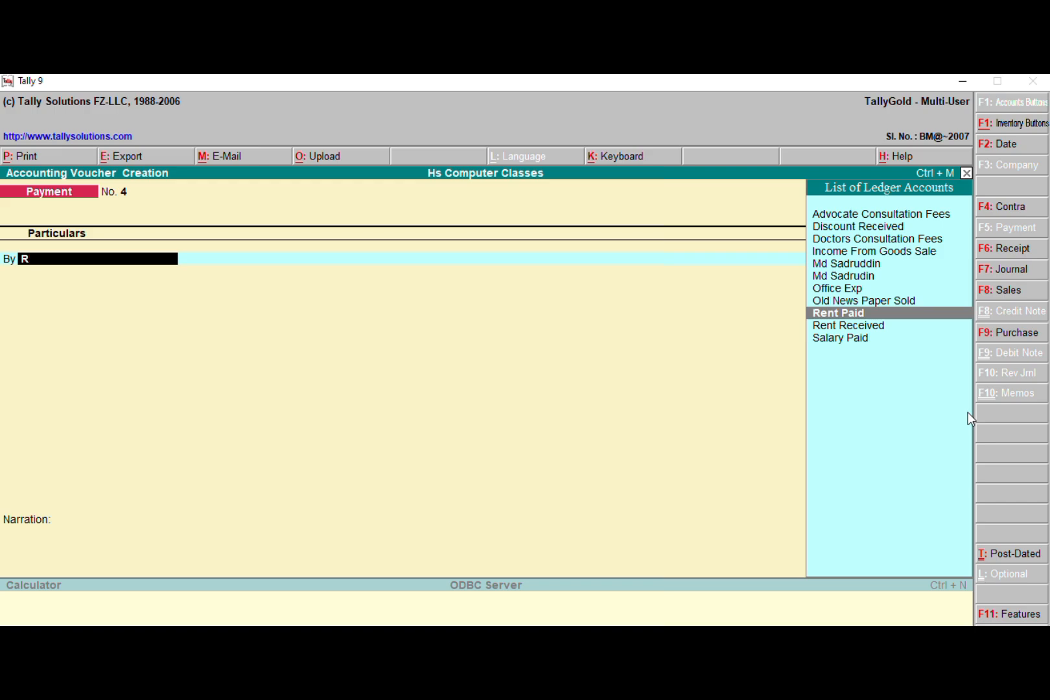
key("alt+c")
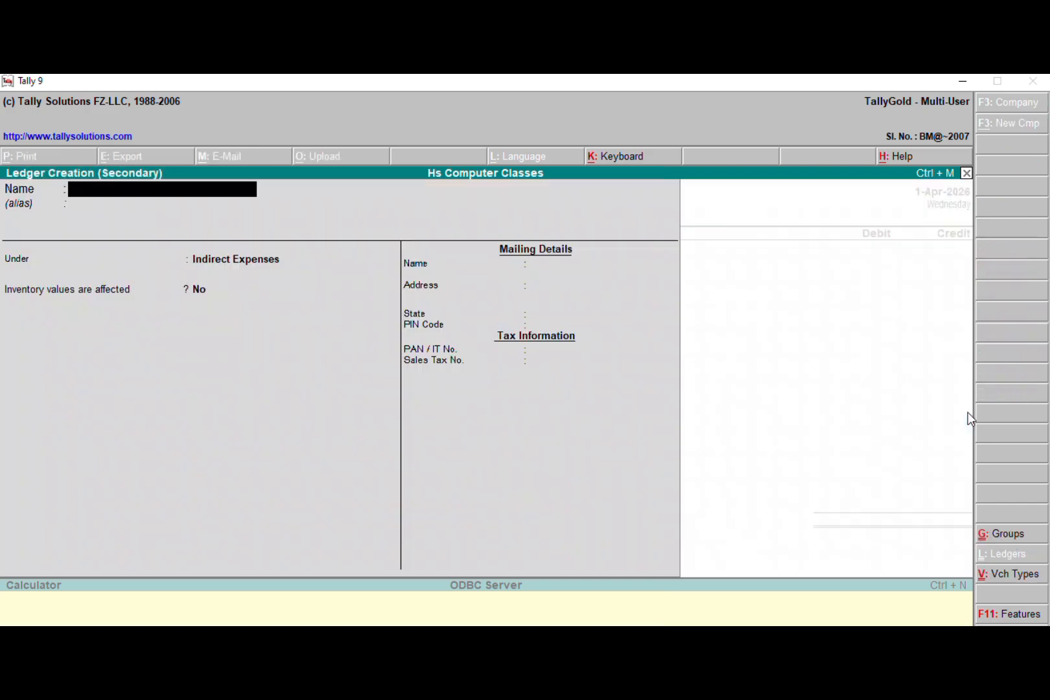
type("Printing & Staation")
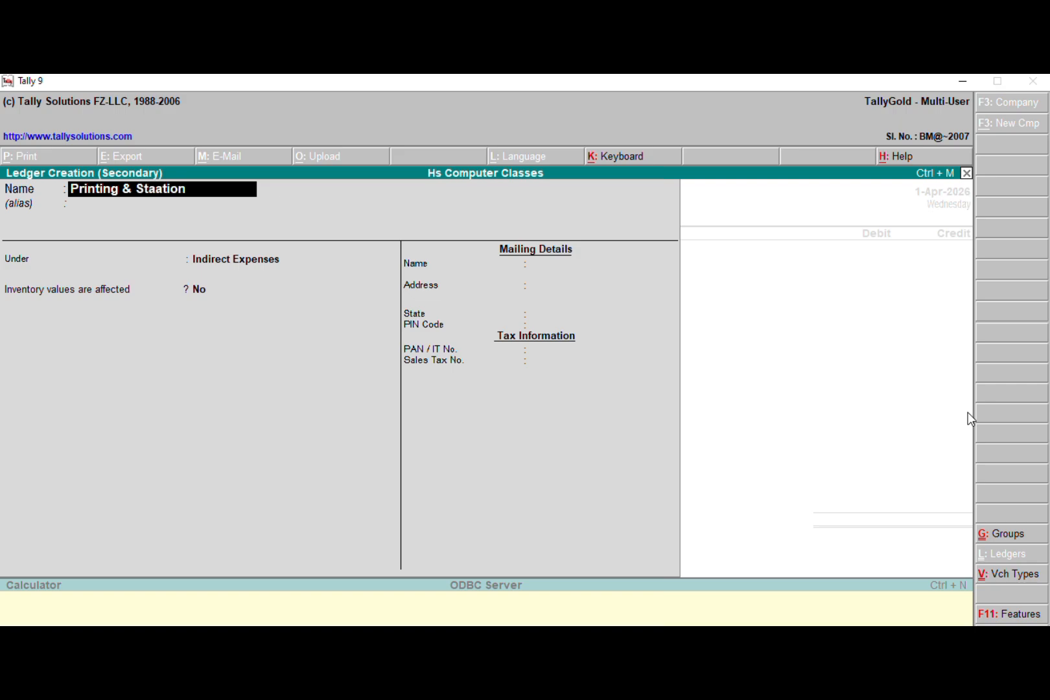
type("ery")
key("Return")
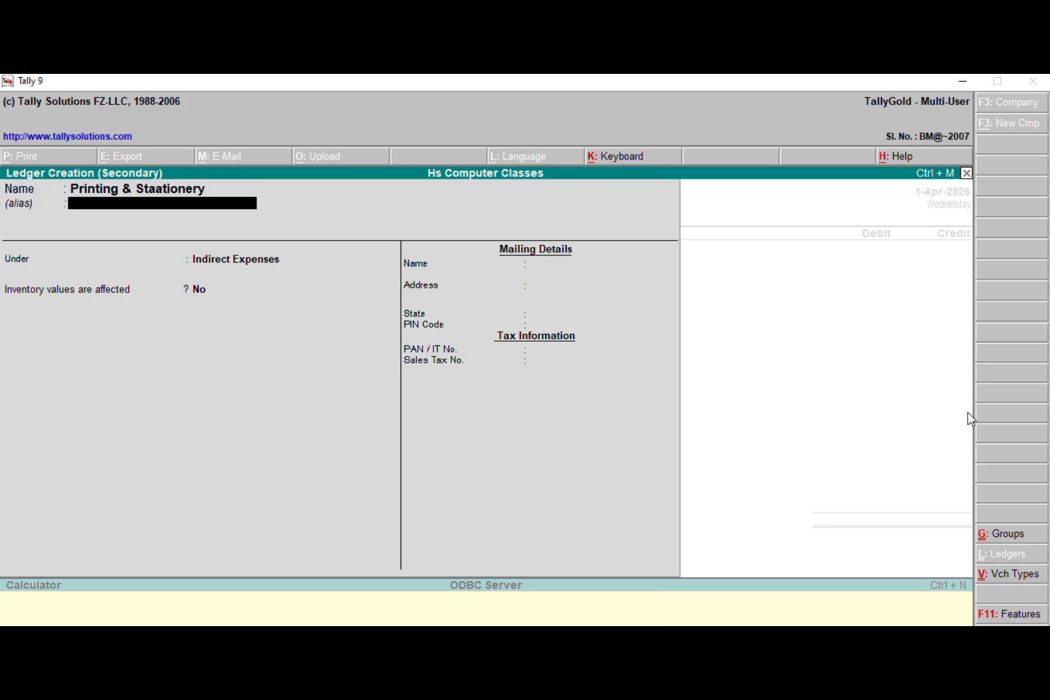
key("Return")
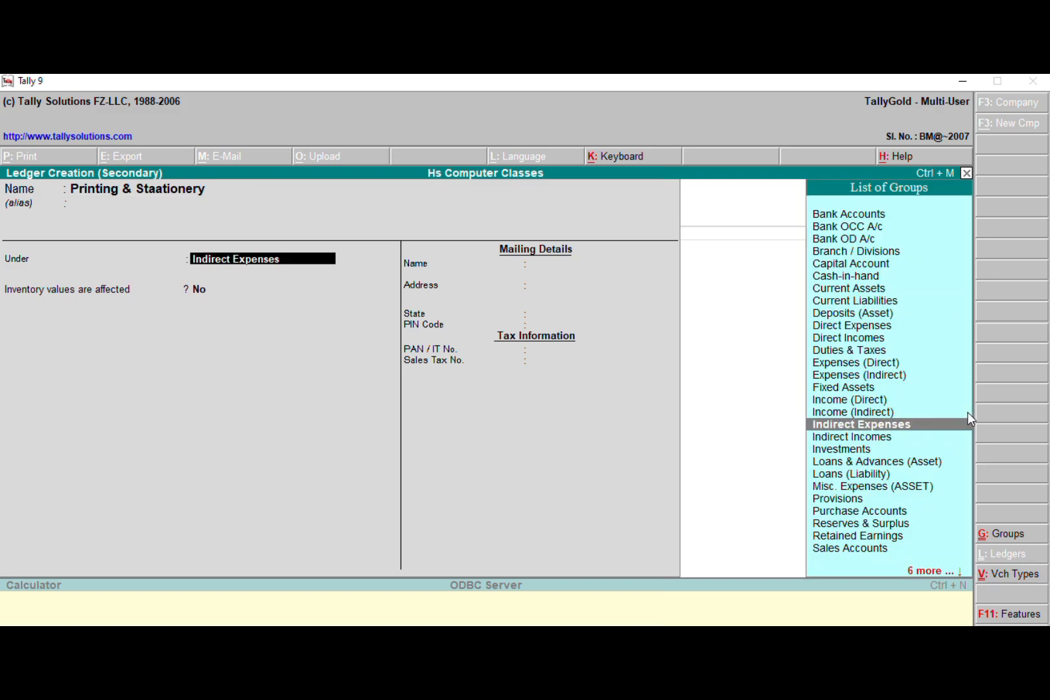
key("Return")
key("Return")
key("Return")
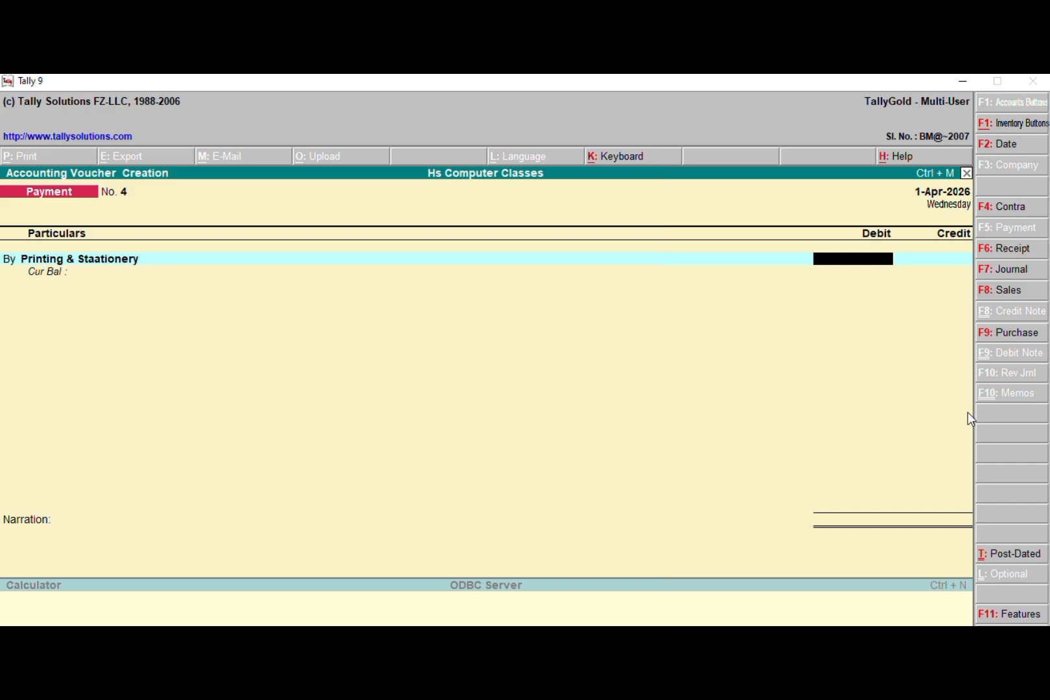
Step: Open the Printing & Staationery ledger for alteration from the voucher and accept its existing details
key("BackSpace")
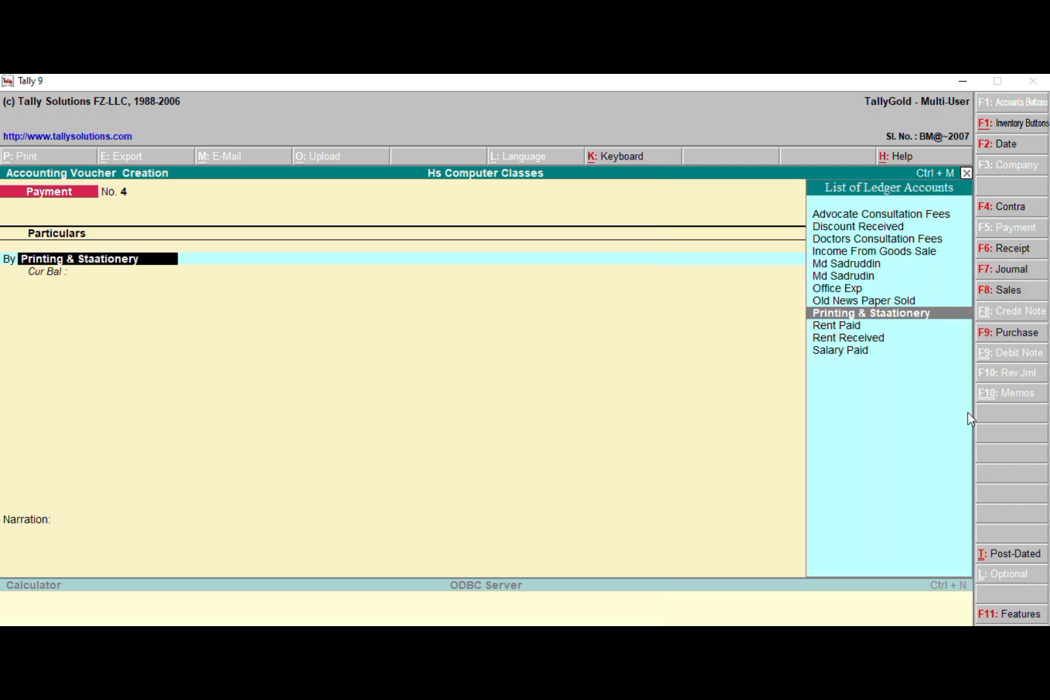
key("ctrl+Return")
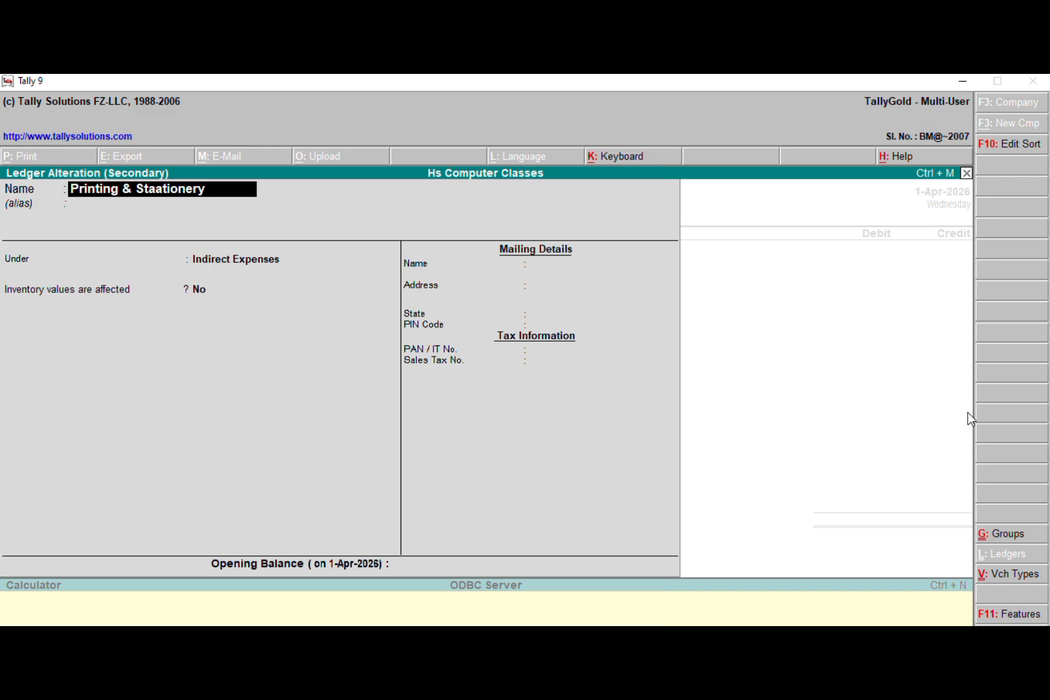
key("Return")
key("Return")
key("Return")
key("Return")
key("Return")
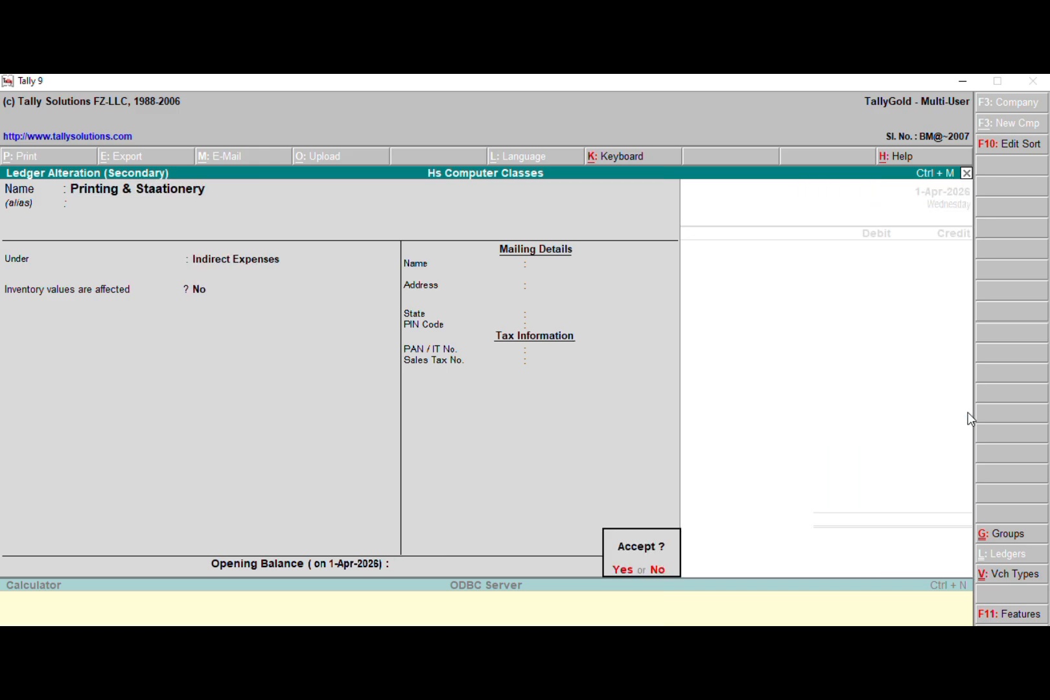
key("Return")
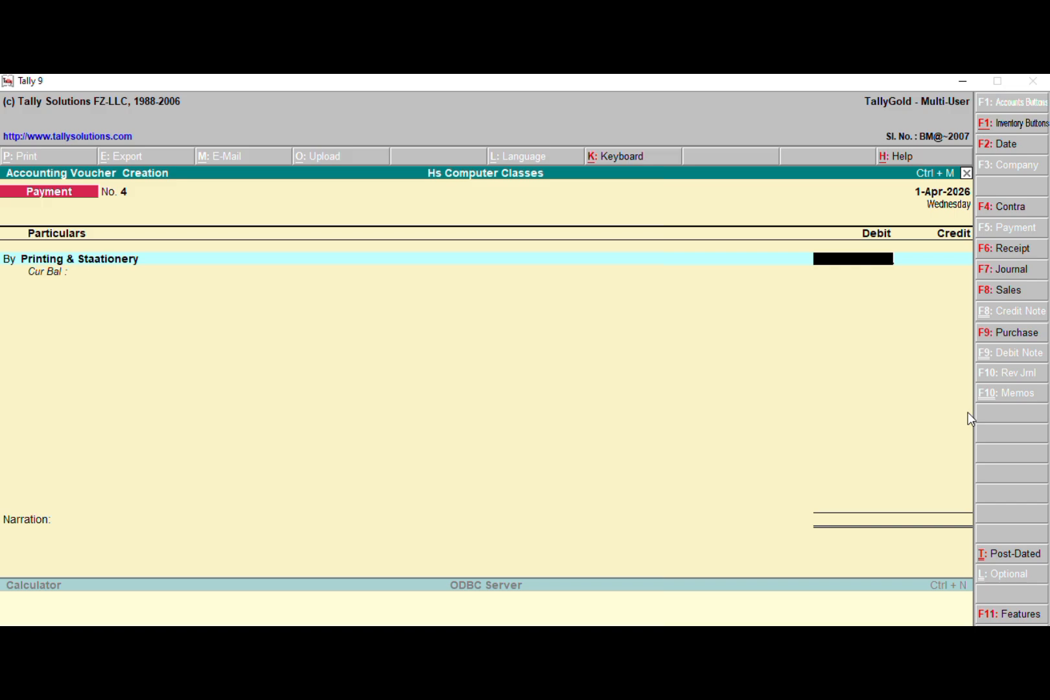
Step: Debit Printing & Staationery with 4,000 and credit Cash with the same amount in the fourth payment voucher
type("4000")
key("Return")
key("Return")
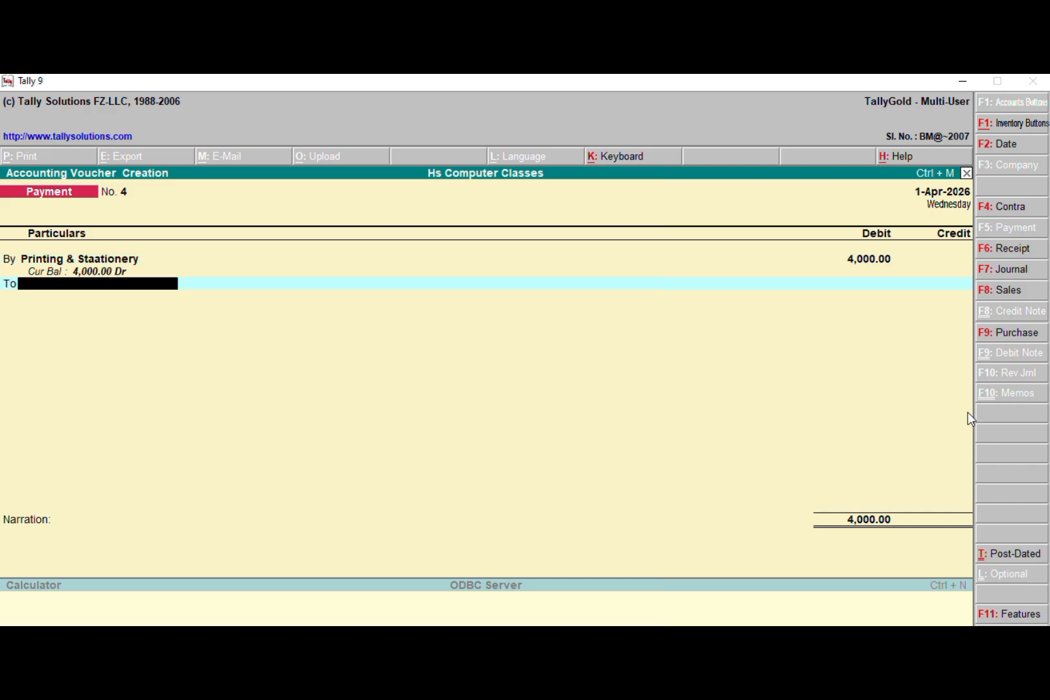
type("Cas")
key("Return")
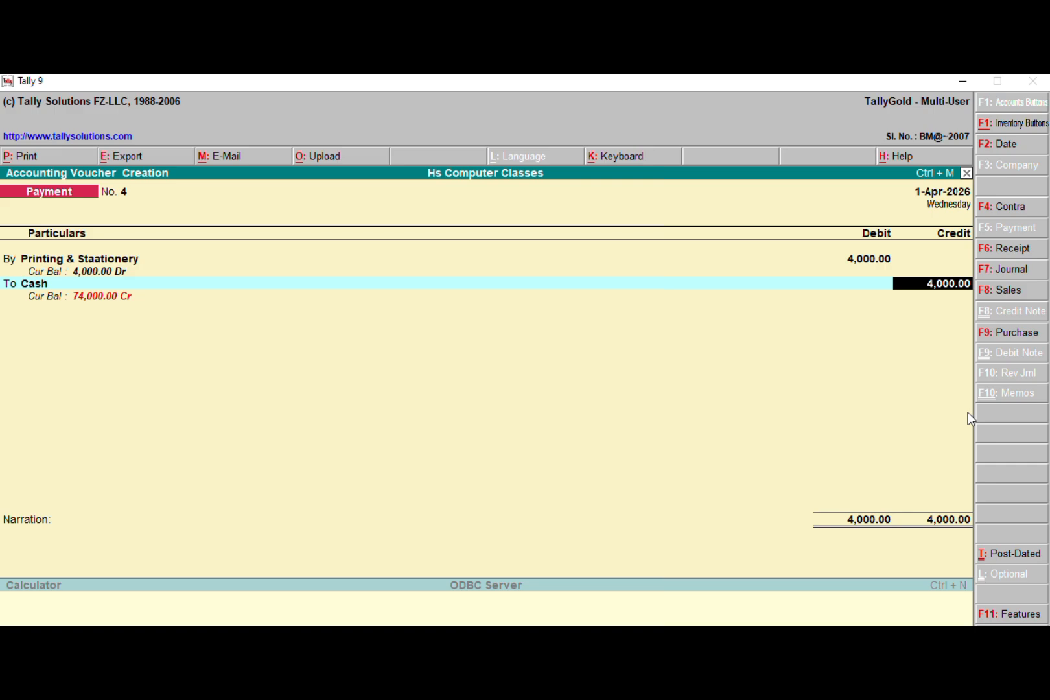
key("Return")
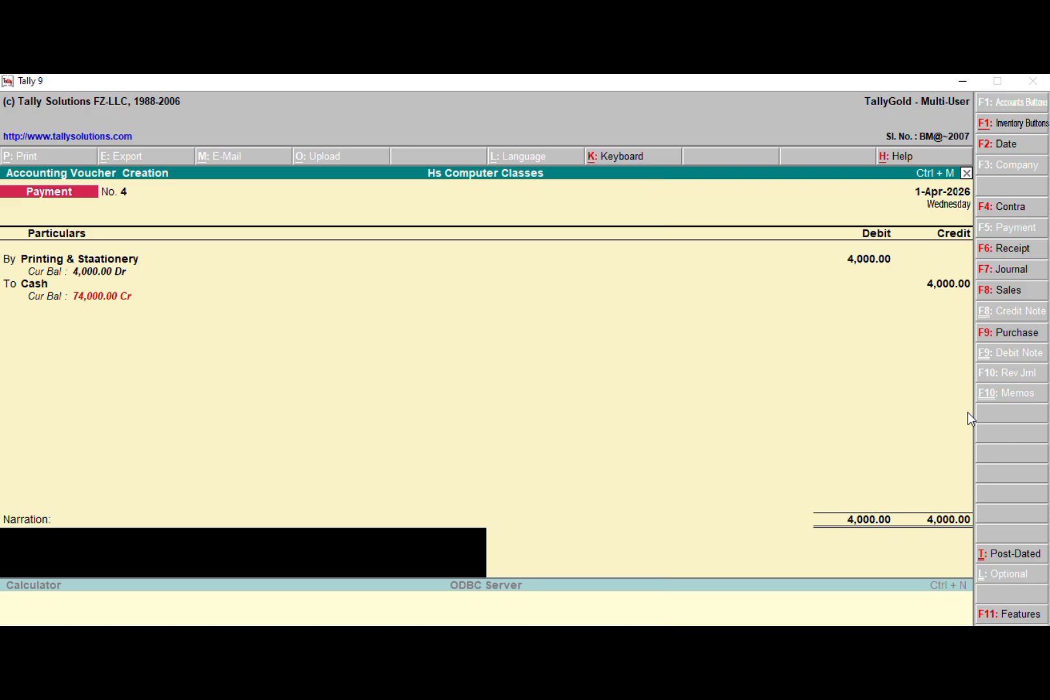
Step: Add the narration "Being Printing & Stationery Exp" and save the fourth payment voucher
type("Being Printing & Stationery")
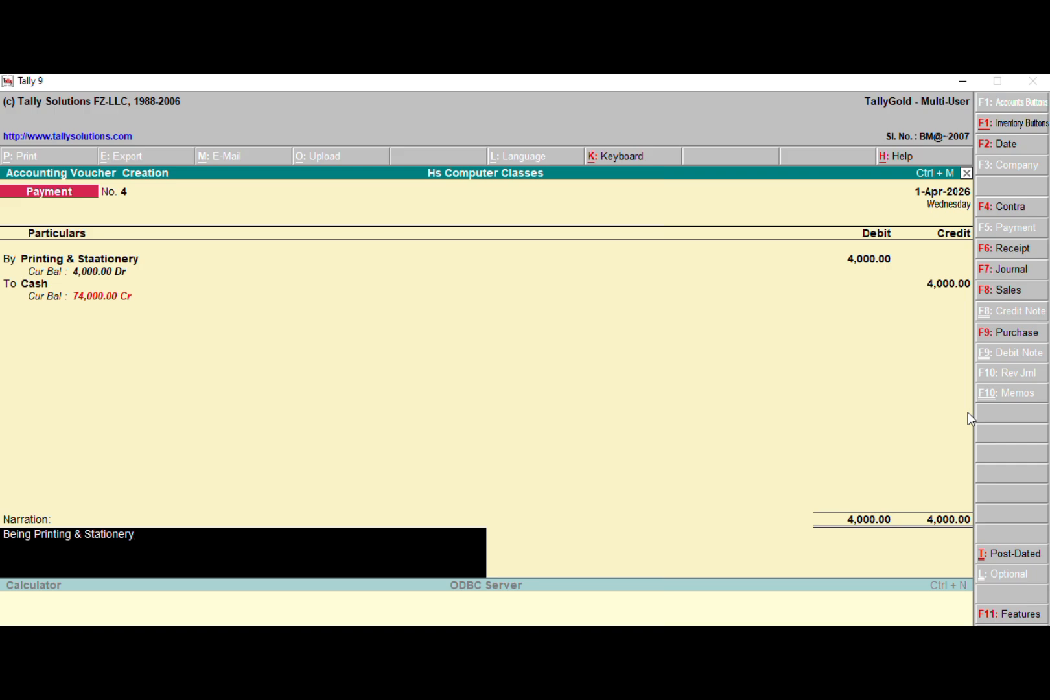
type(" Exp")
key("Return")
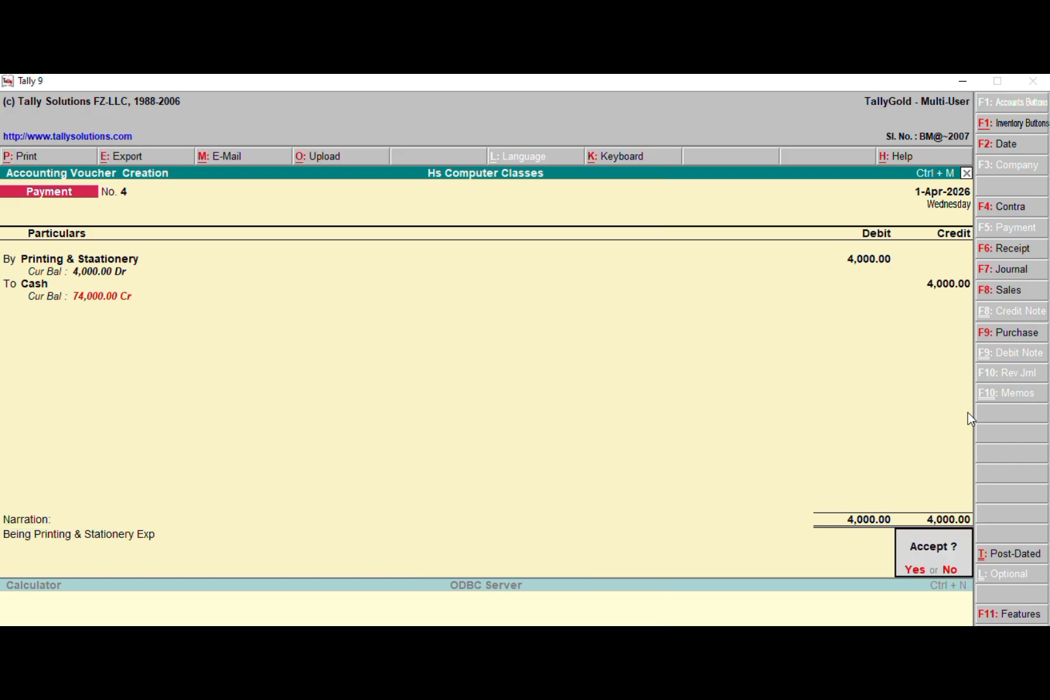
key("Return")
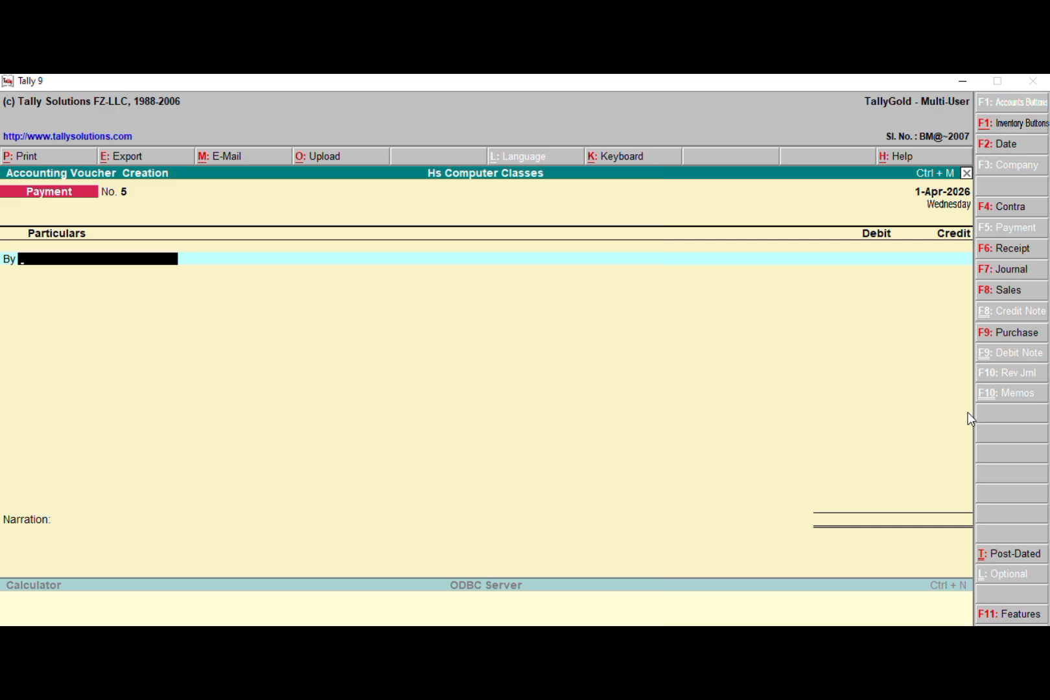